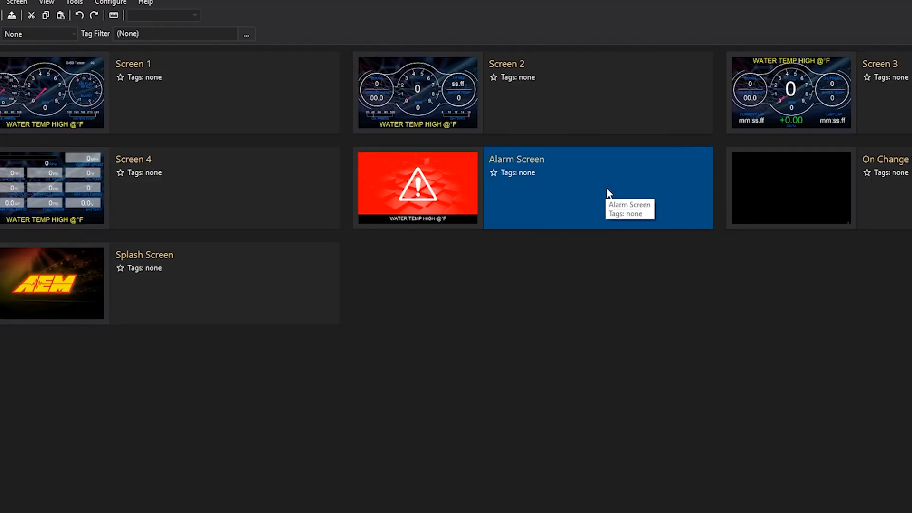
Step: Set the simulated EngineSpeed to 5500 rpm so the dash shows its red warning display
double_click(608, 192)
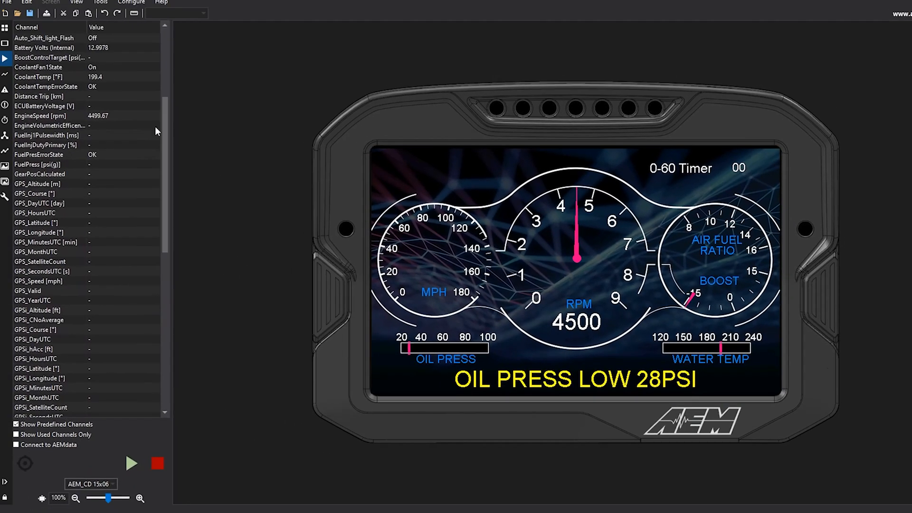
click(125, 115)
double_click(125, 115)
text(5500)
key(Return)
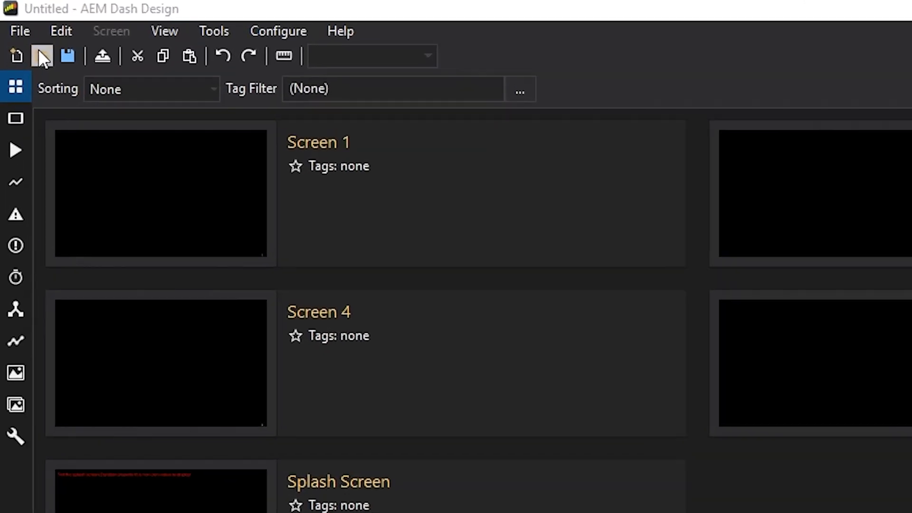
Step: Load AEM_3_Gauge_Infinity_GPSi_US from Documents/AEM/DashDesign/Setups/App Specific/AEM Infinity
click(10, 17)
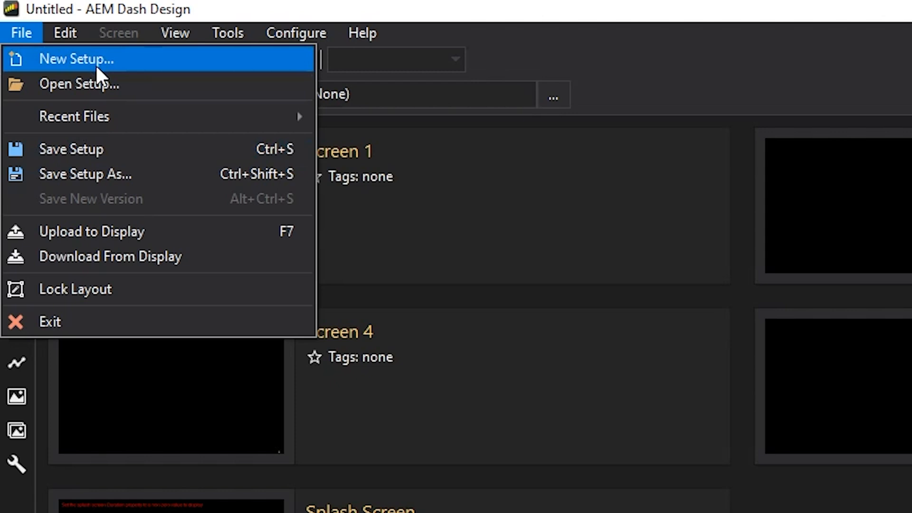
click(100, 84)
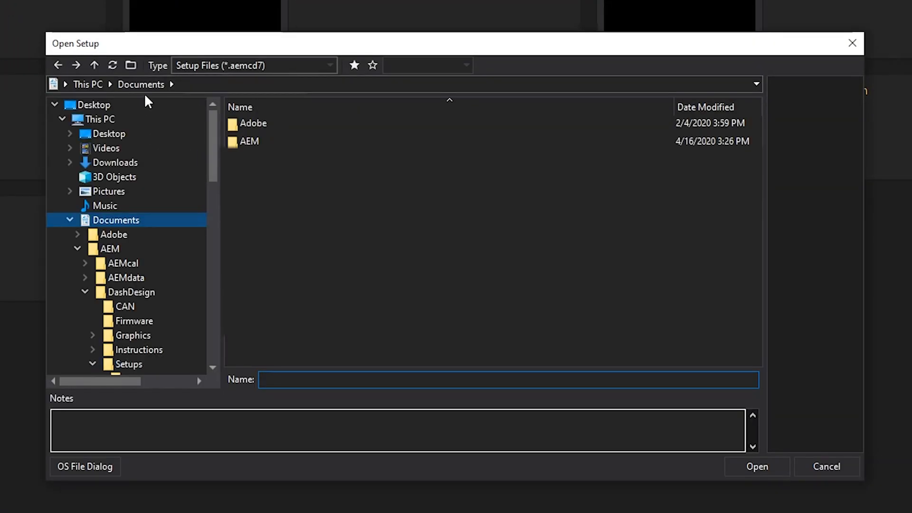
double_click(249, 140)
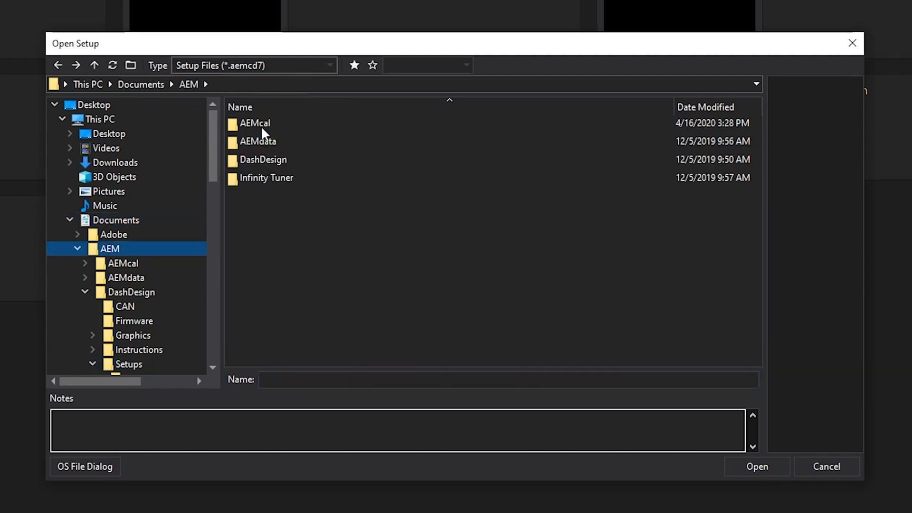
double_click(263, 160)
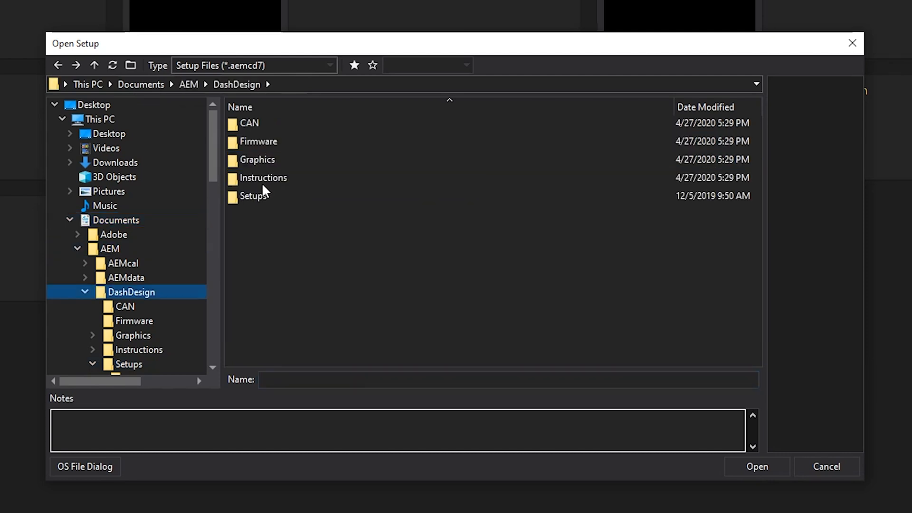
double_click(259, 195)
double_click(261, 124)
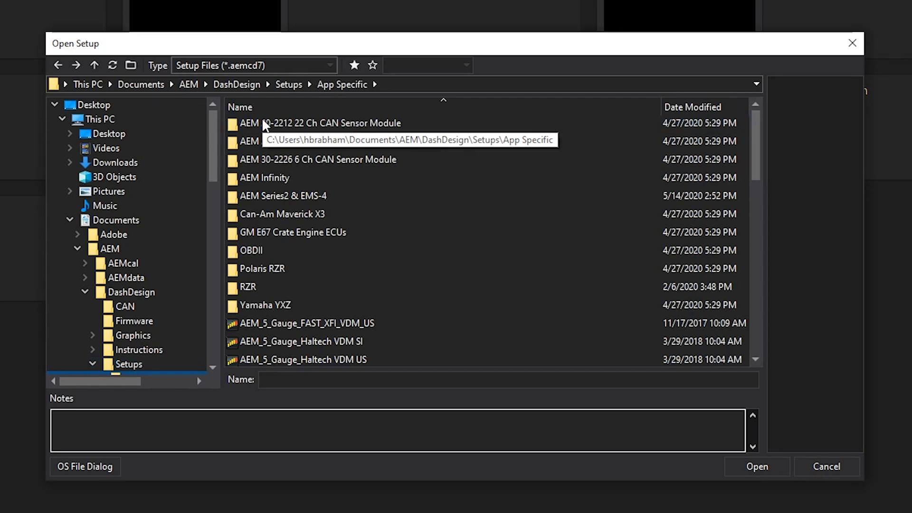
double_click(266, 177)
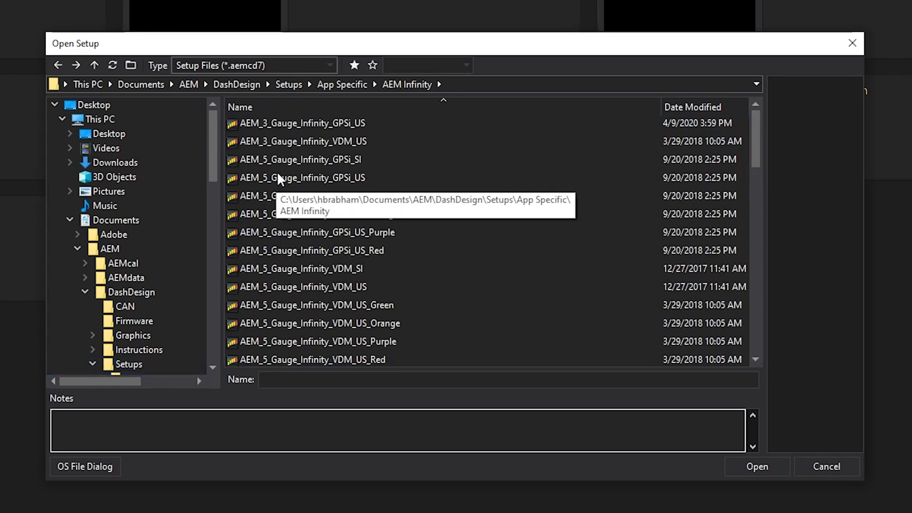
click(282, 123)
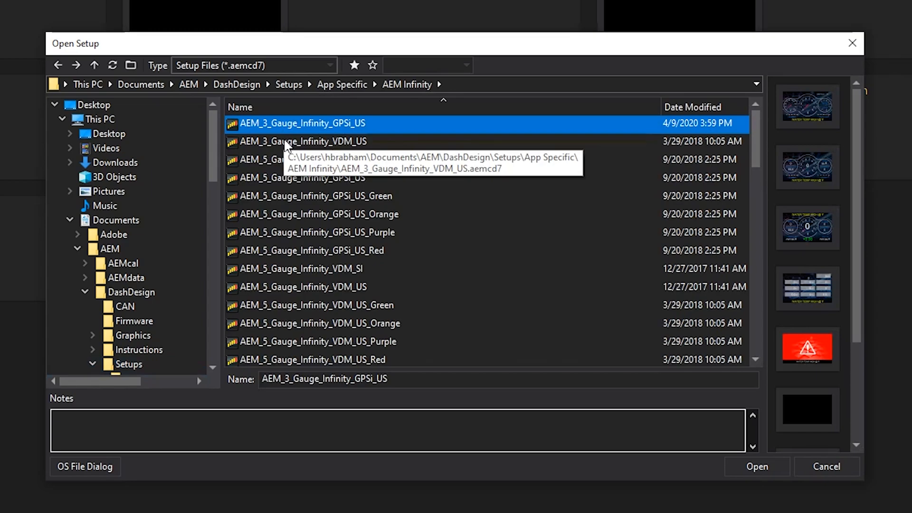
click(757, 466)
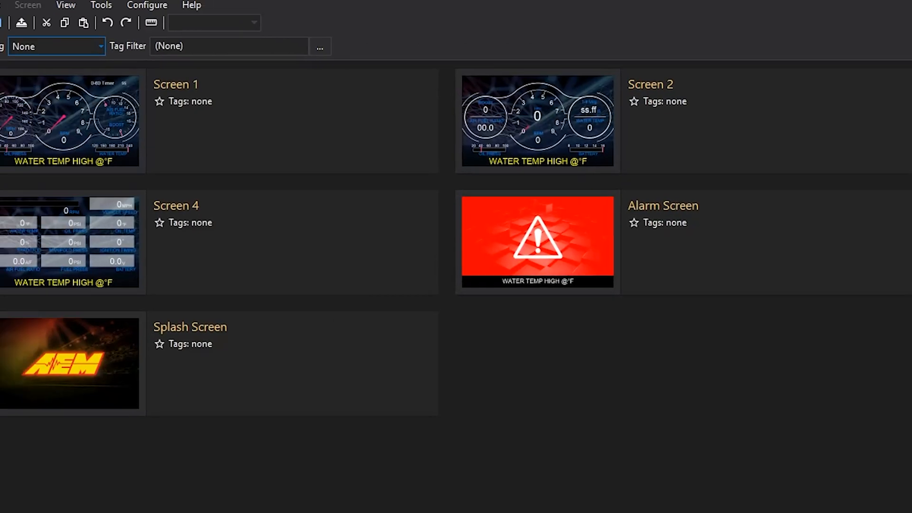
mouse_move(11, 153)
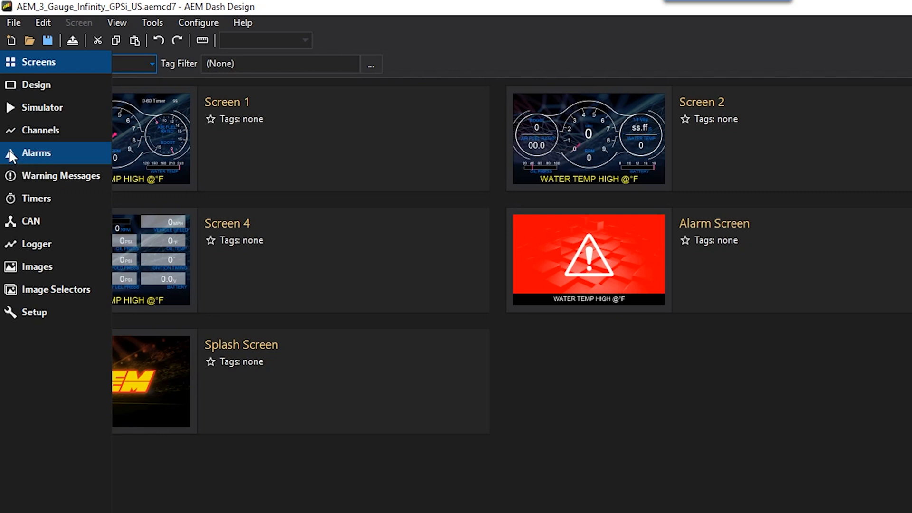
Step: Review the coolant, oil-pressure, fuel-pressure and sensor-error alarm and warning conditions
click(11, 156)
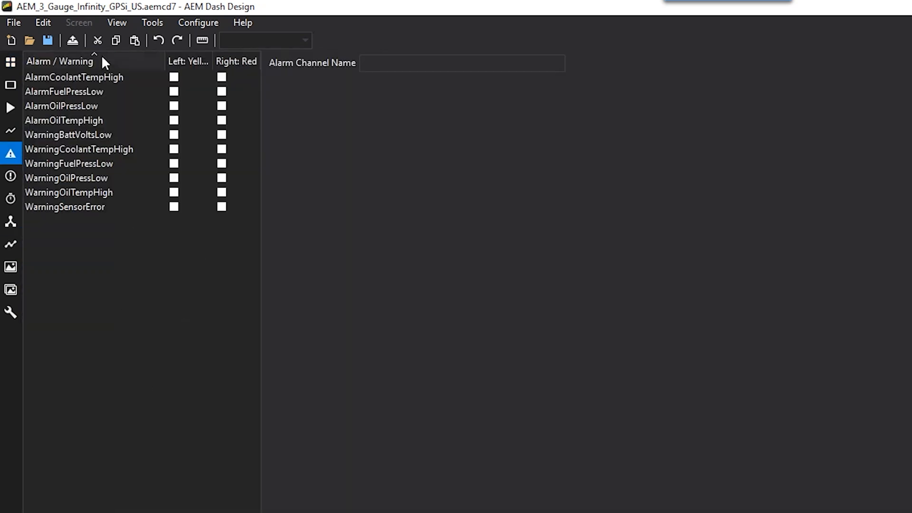
click(98, 78)
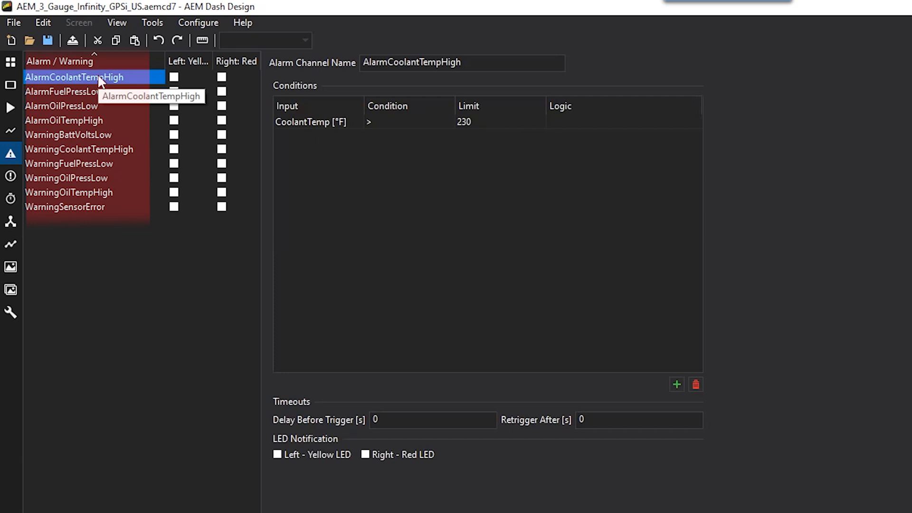
key(Down)
key(Down)
key(Down)
key(Down)
key(Down)
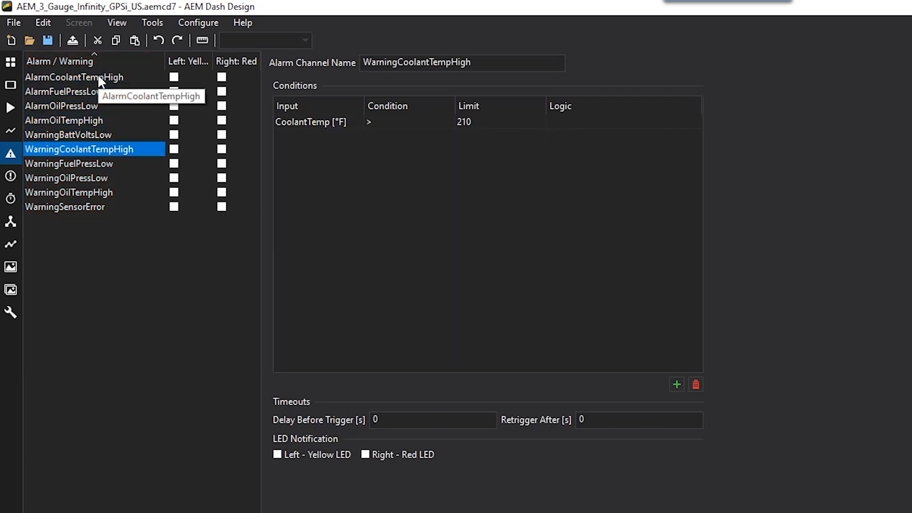
key(Down)
key(Down)
key(Down)
key(Up)
key(Up)
key(Up)
key(Up)
key(Up)
key(Up)
key(Up)
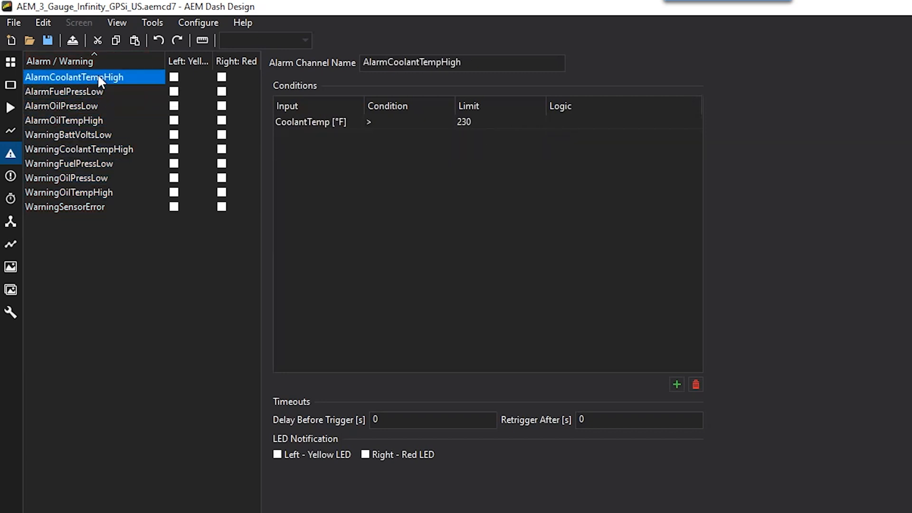
click(72, 92)
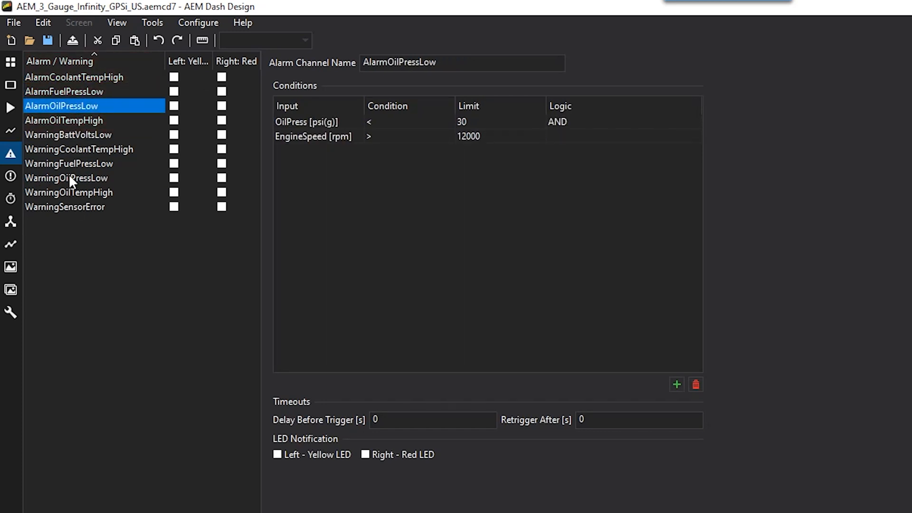
click(71, 134)
click(69, 163)
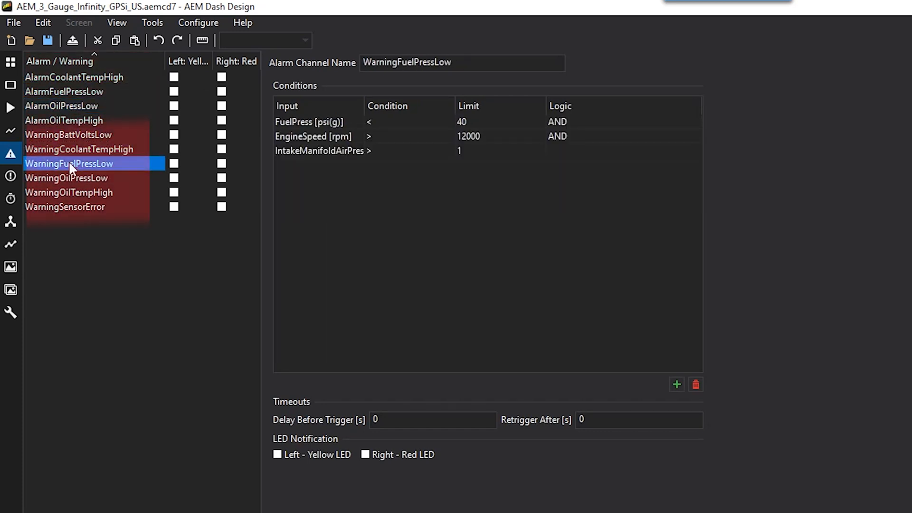
click(65, 206)
Step: Review AlarmFuelPressLow, AlarmOilPressLow, AlarmOilTempHigh, WarningBattVoltsLow and WarningCoolantTempHigh (CoolantTemp > 210)
click(72, 76)
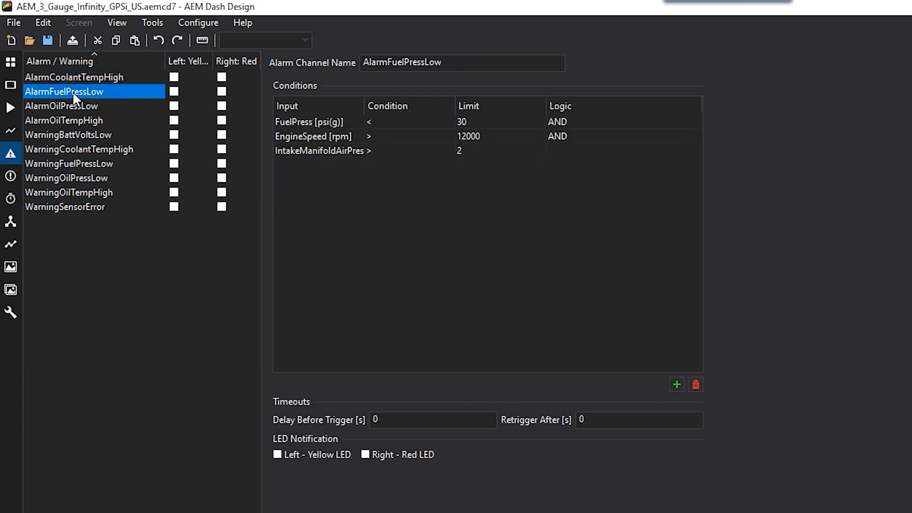
click(75, 107)
click(72, 119)
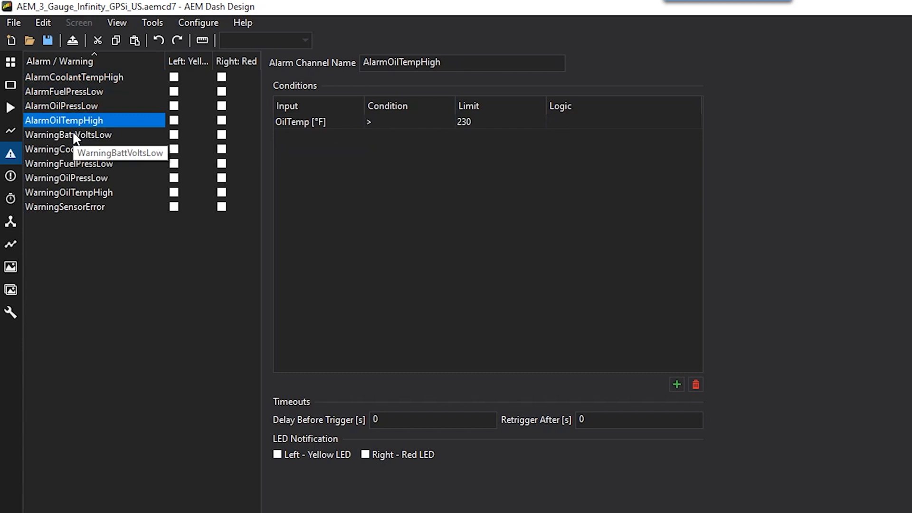
click(72, 133)
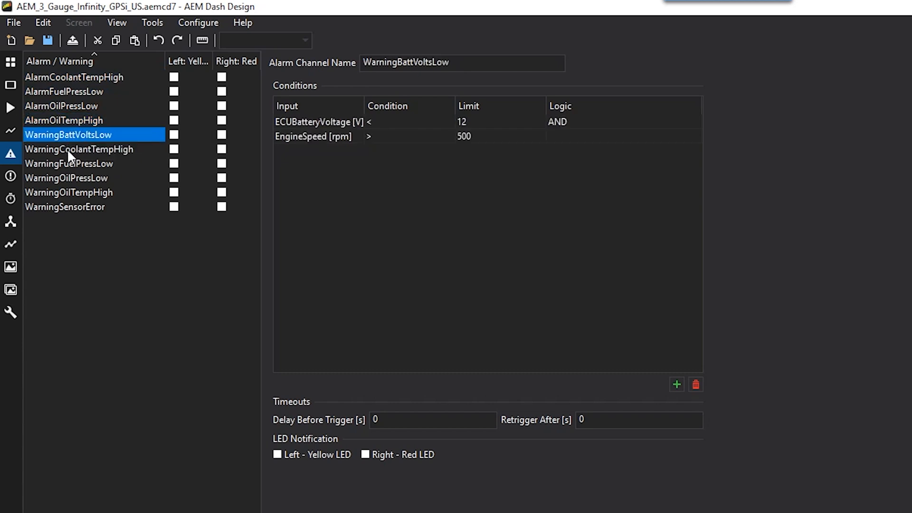
click(67, 149)
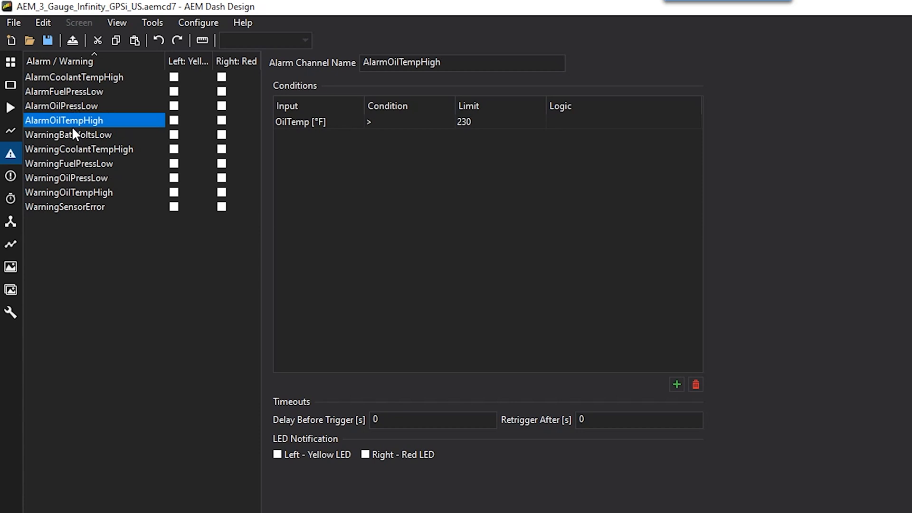
Step: Inspect the coolant warning's 210 limit and the coolant alarm's 230 limit comparisons
click(72, 149)
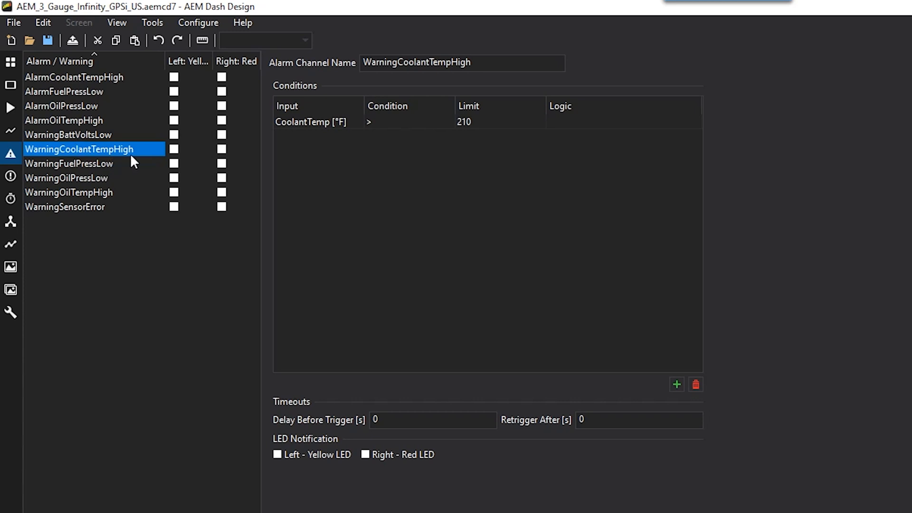
click(321, 126)
click(394, 122)
click(482, 125)
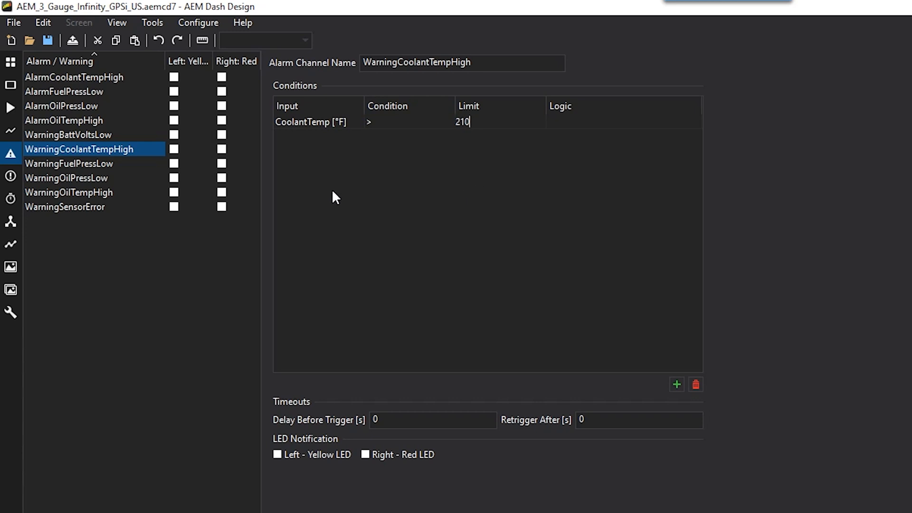
click(80, 151)
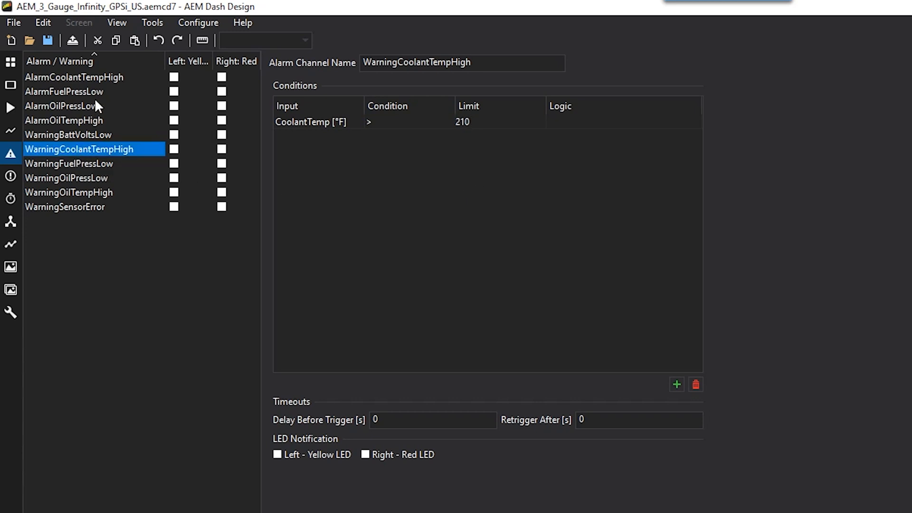
click(90, 78)
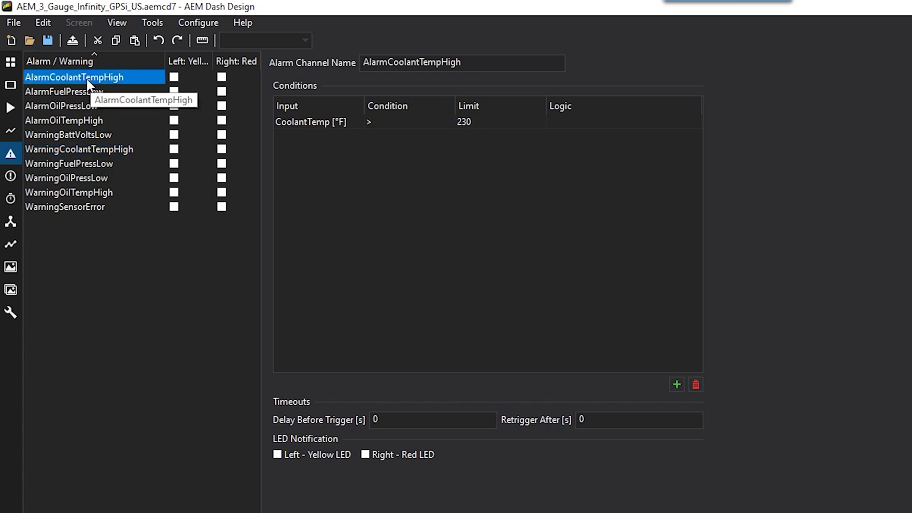
click(311, 123)
click(399, 122)
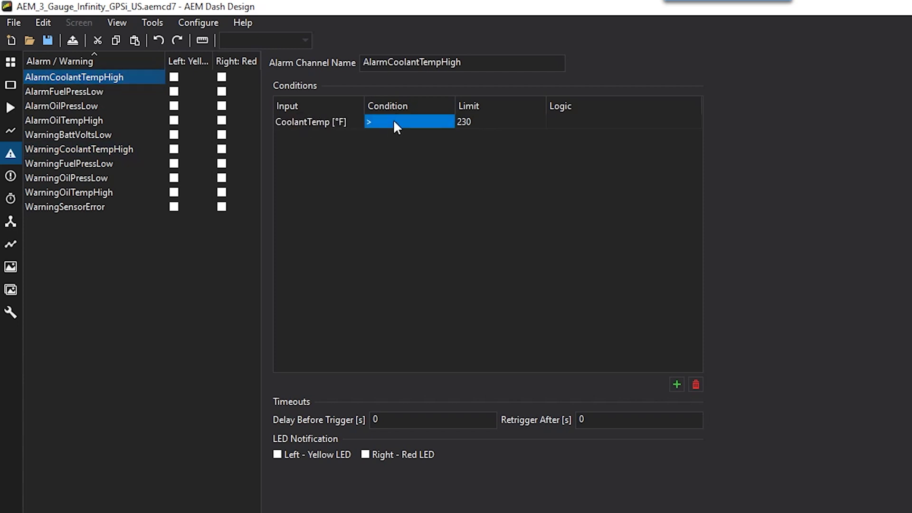
click(484, 123)
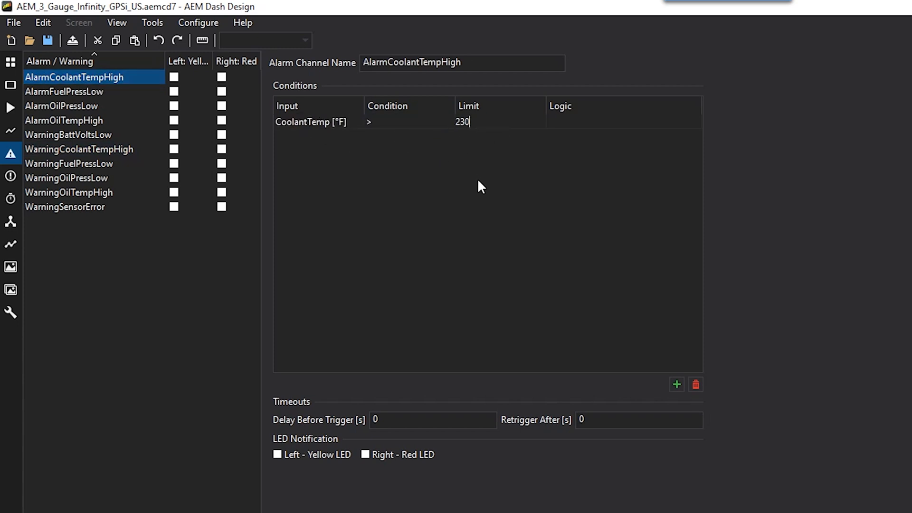
Step: Step through the oil-temp, battery and other channels back to AlarmCoolantTempHigh's conditions
click(95, 193)
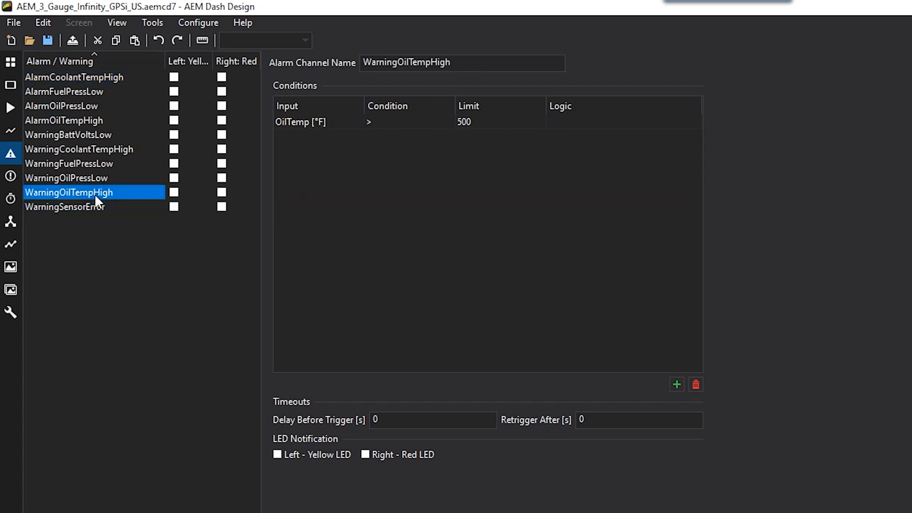
click(94, 177)
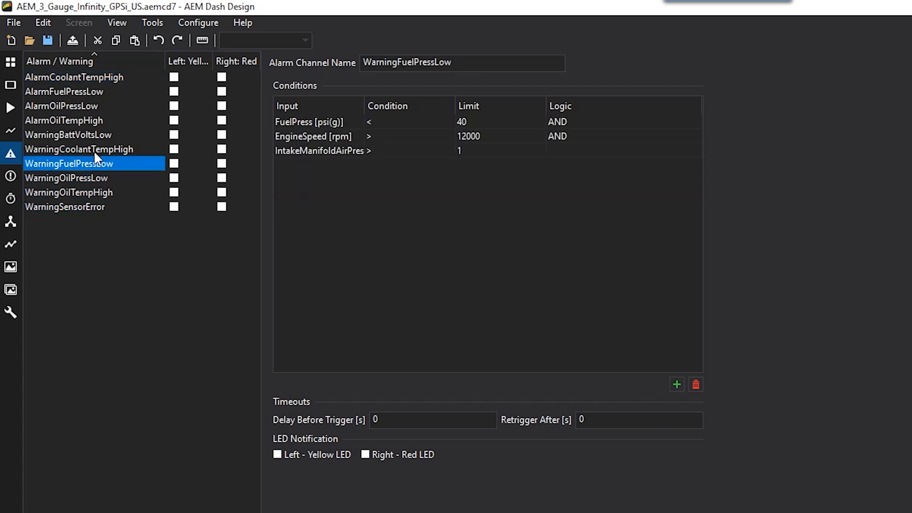
click(93, 149)
click(93, 134)
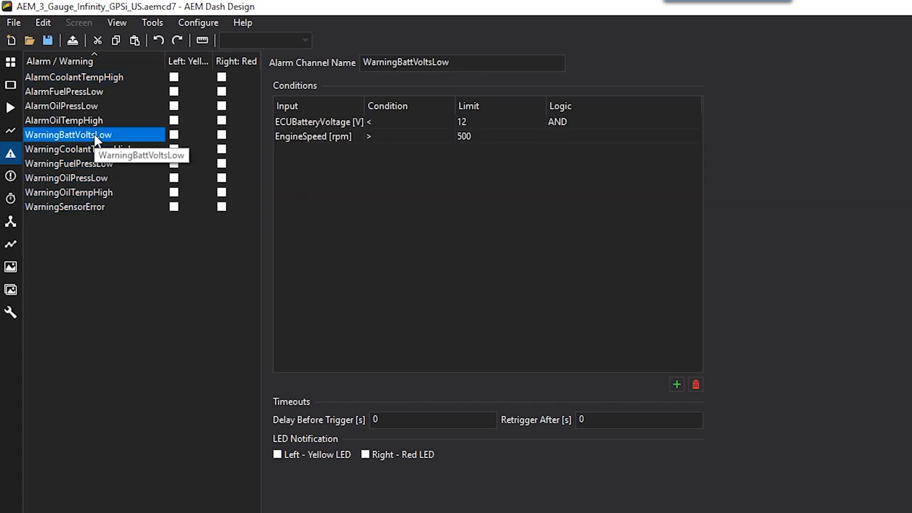
click(98, 121)
click(78, 76)
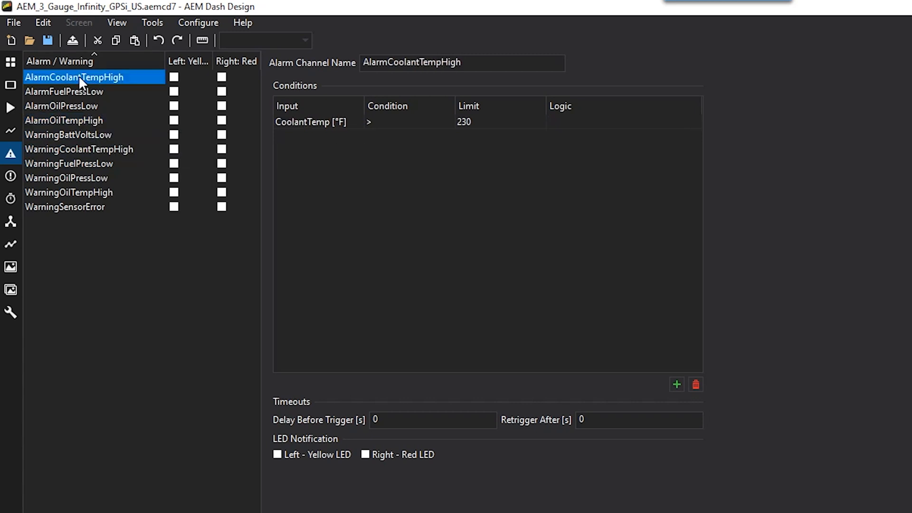
Step: Lower the WarningOilPressLow EngineSpeed limit from 12000 to 4000, keeping OilPress < 40
click(66, 177)
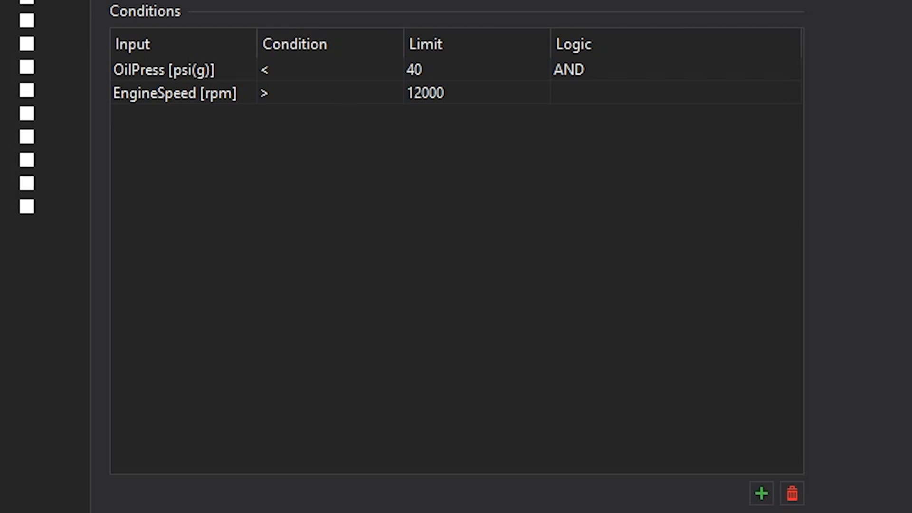
click(190, 70)
key(Tab)
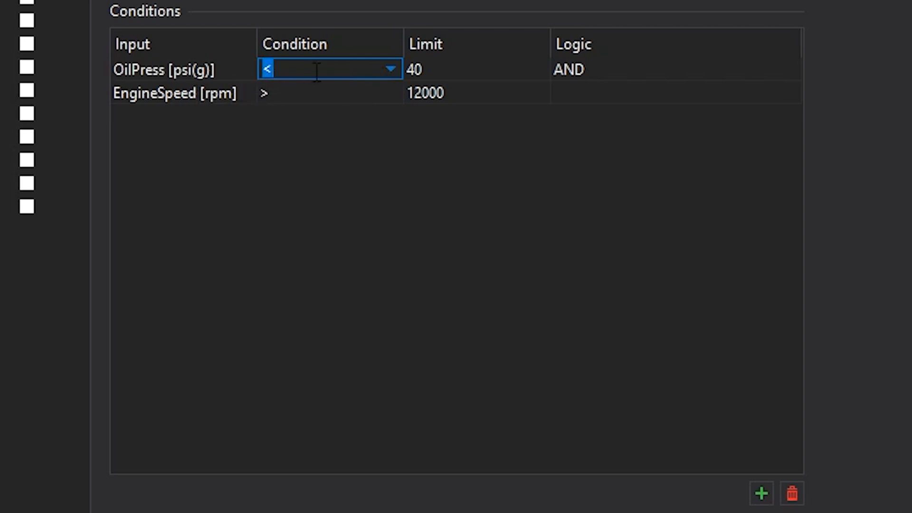
click(202, 70)
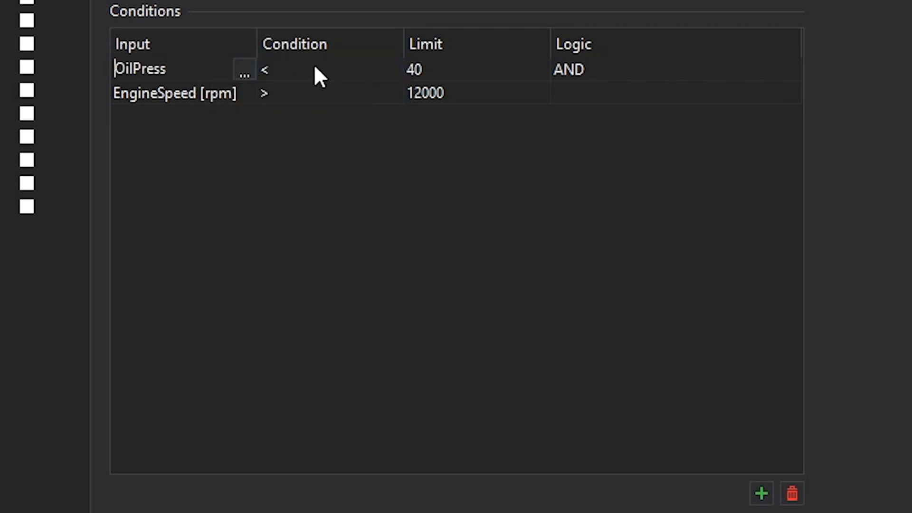
click(314, 68)
click(464, 70)
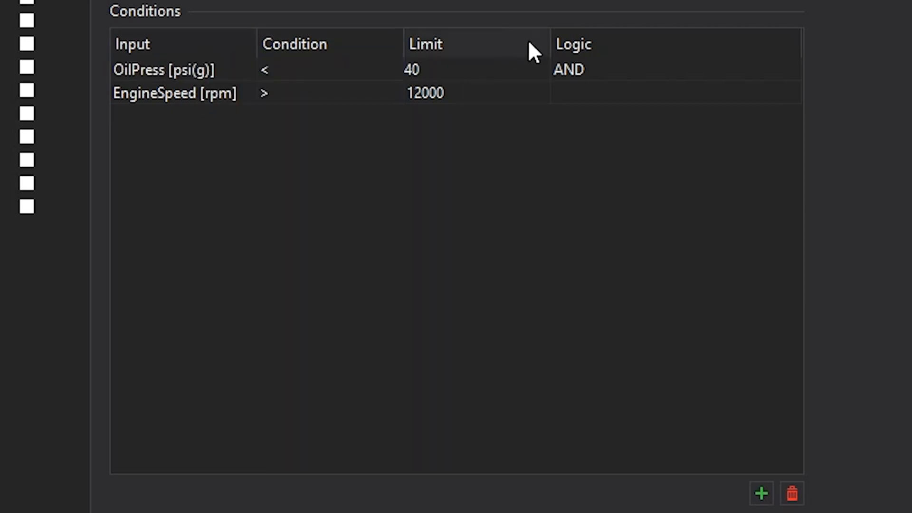
click(606, 69)
click(216, 93)
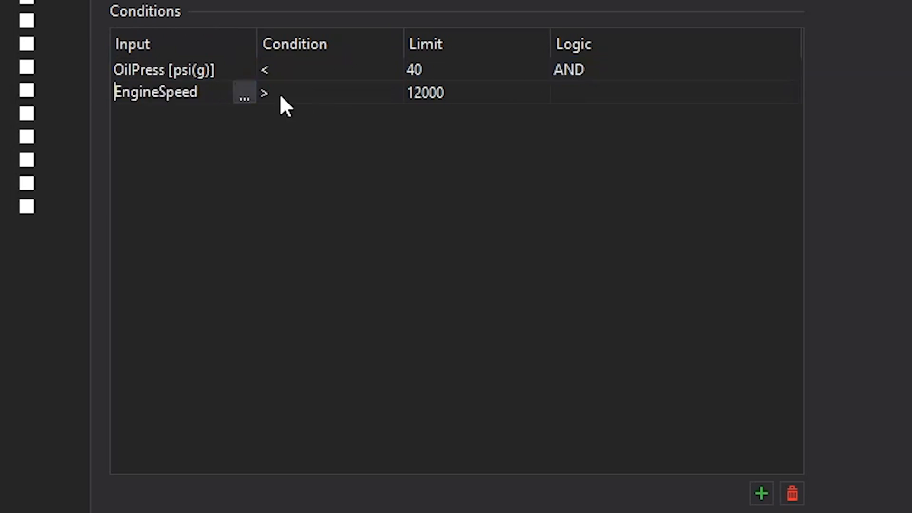
click(312, 92)
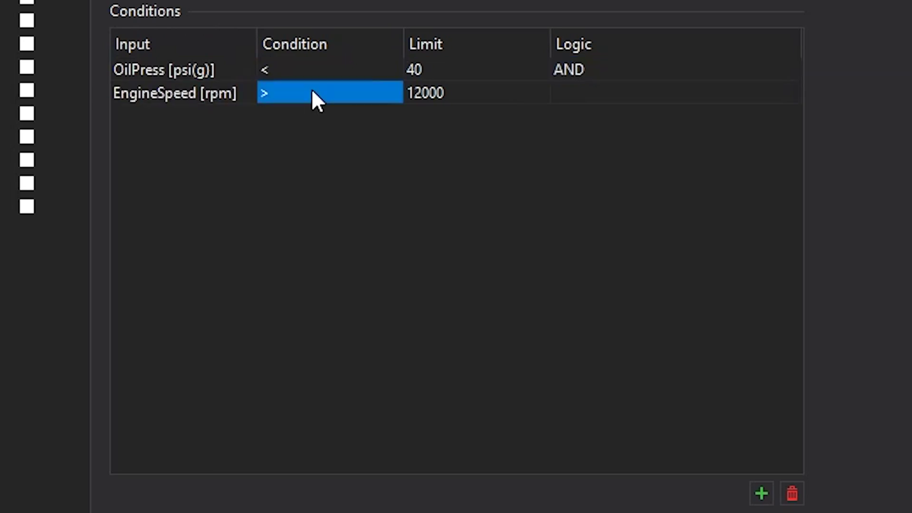
click(476, 96)
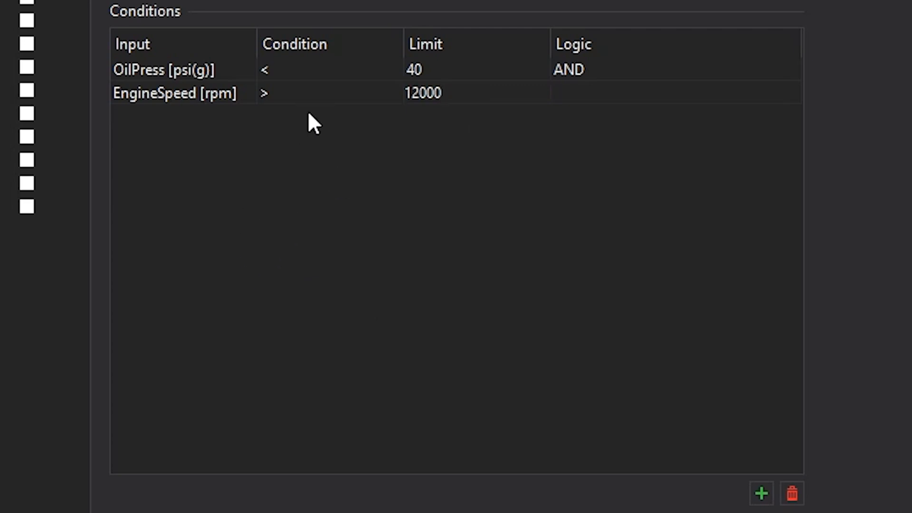
double_click(425, 93)
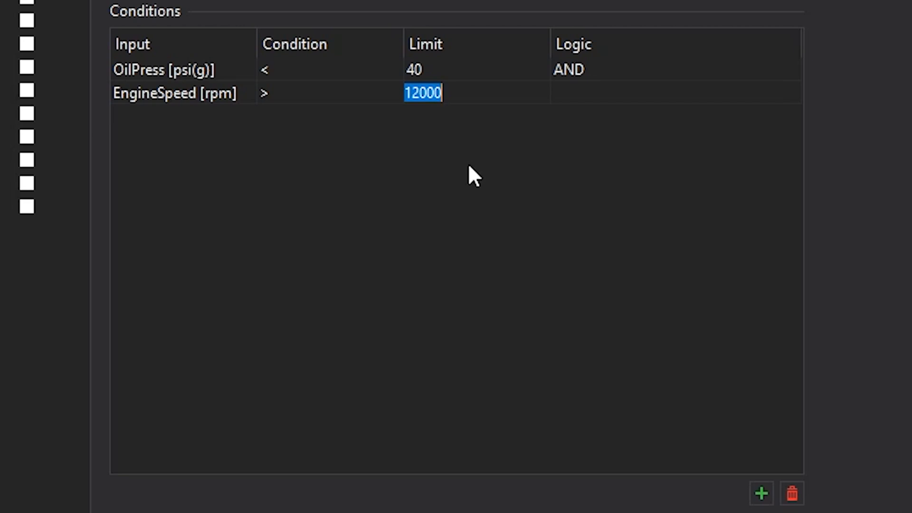
text(4000)
key(Return)
Step: Add a third condition Battery Volts (Internal) > 12 to the low oil pressure warning
click(762, 494)
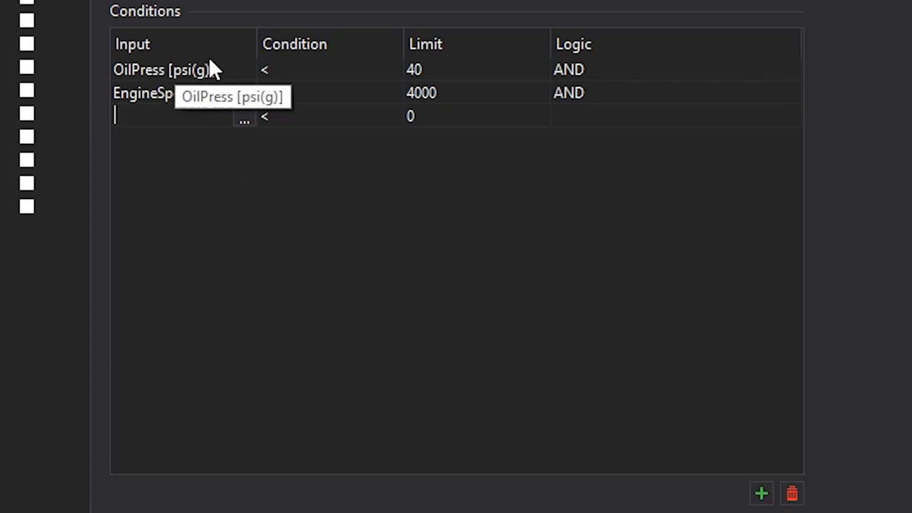
click(297, 70)
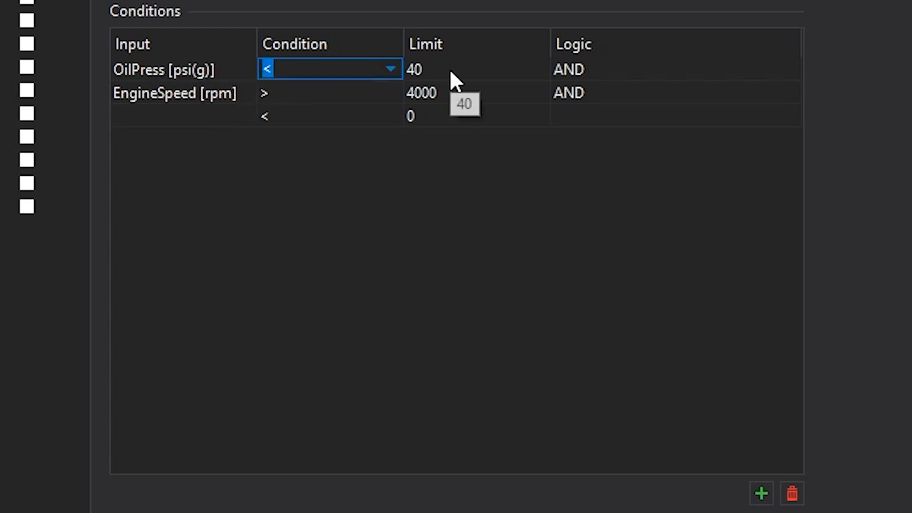
click(450, 70)
click(585, 70)
click(175, 92)
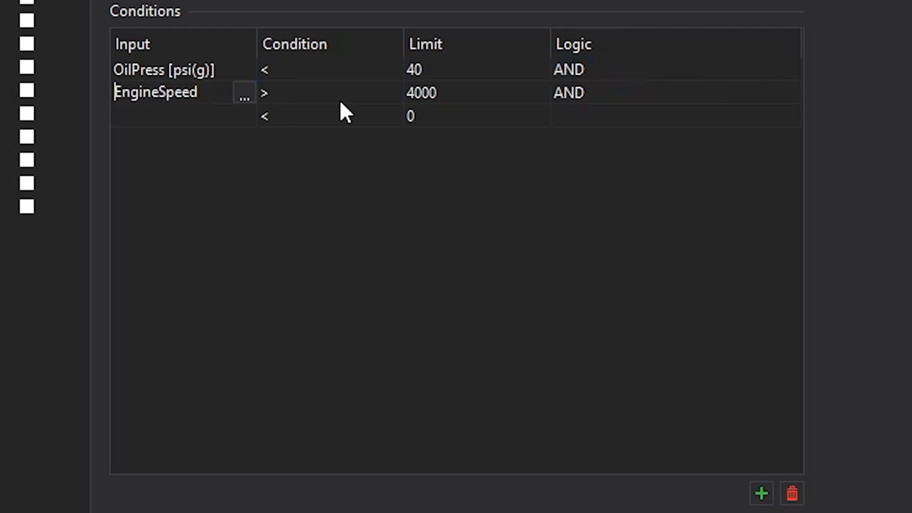
click(328, 93)
click(497, 98)
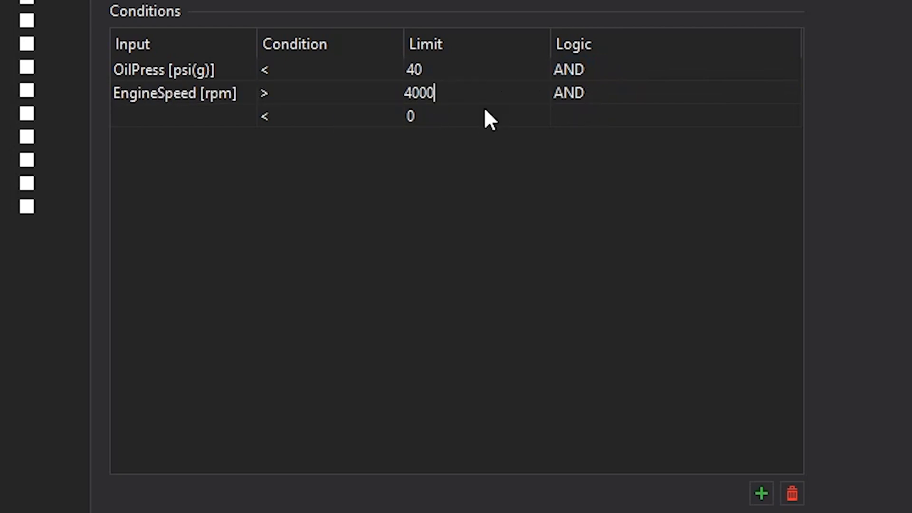
click(245, 118)
scroll(485, 224, down, 3)
scroll(472, 213, down, 2)
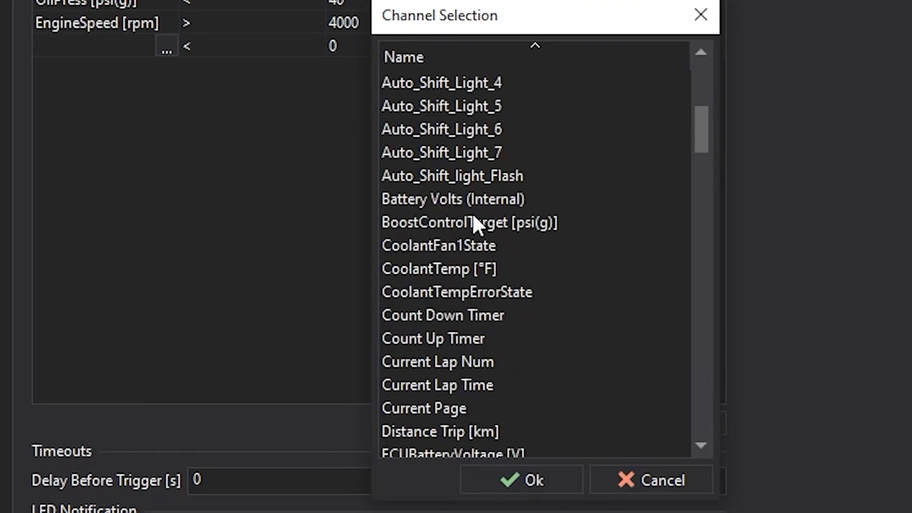
scroll(472, 213, down, 1)
click(456, 131)
click(521, 481)
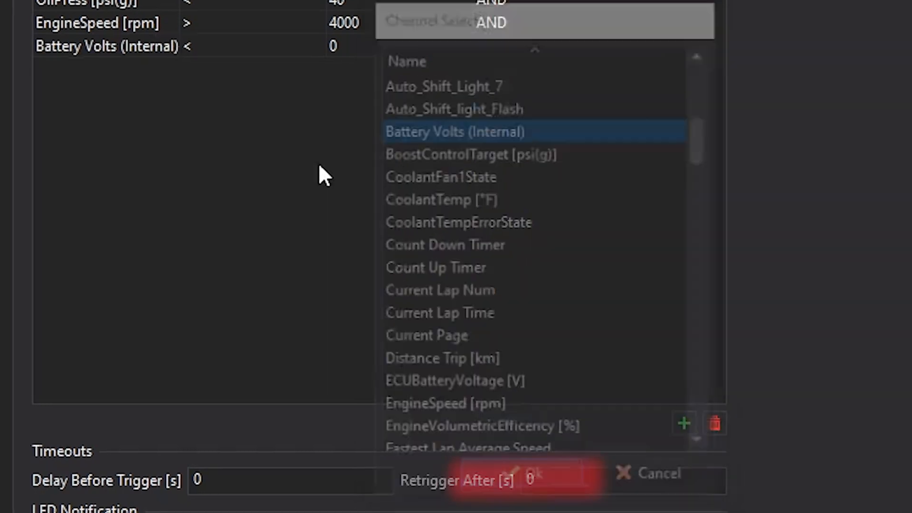
click(295, 106)
click(358, 126)
click(350, 163)
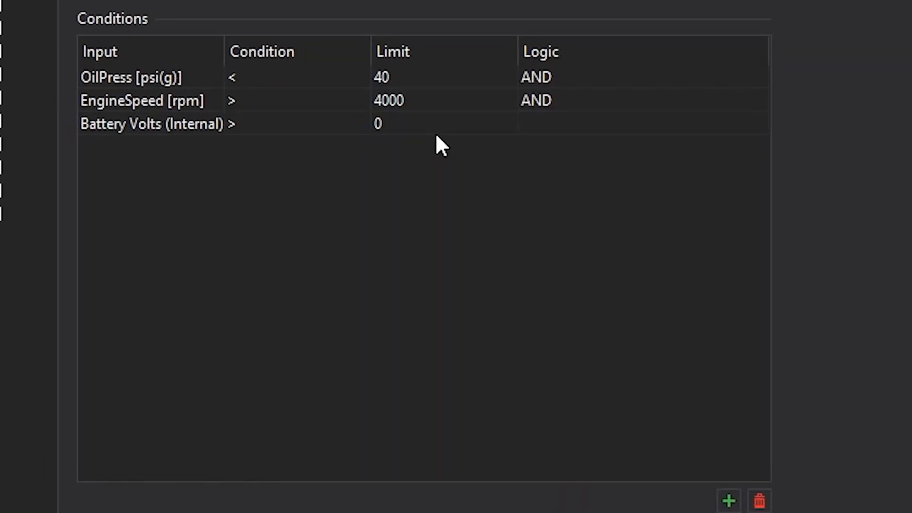
double_click(435, 133)
text(12)
scroll(456, 257, down, 5)
Step: Set Delay Before Trigger to 0.5 s and leave Retrigger After at 0
click(335, 221)
text(.)
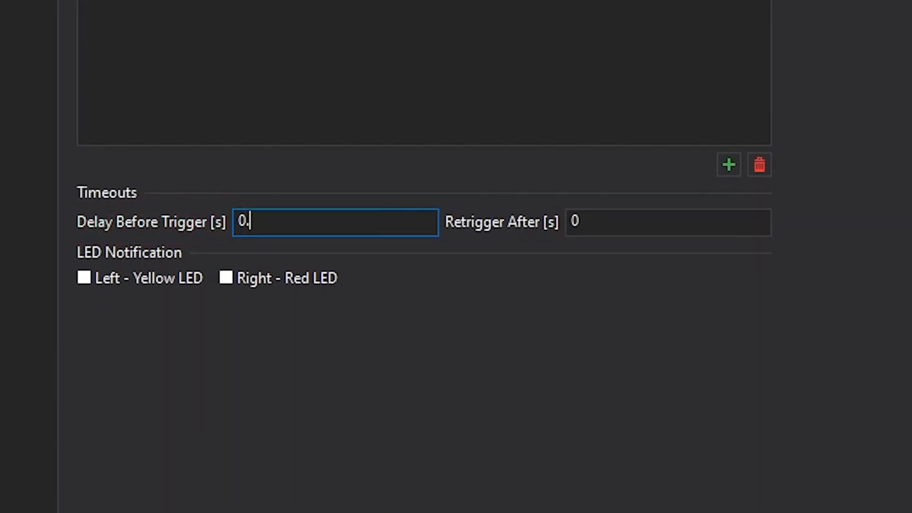
text(5)
click(654, 221)
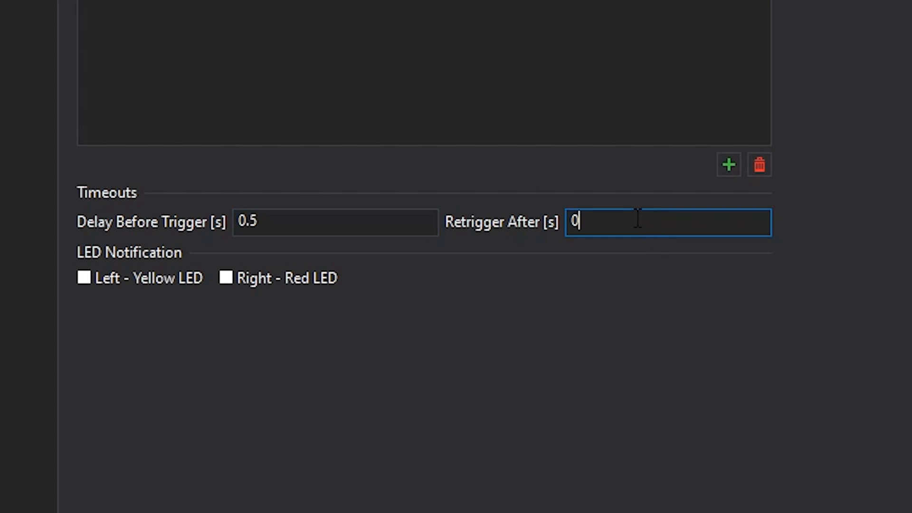
double_click(638, 221)
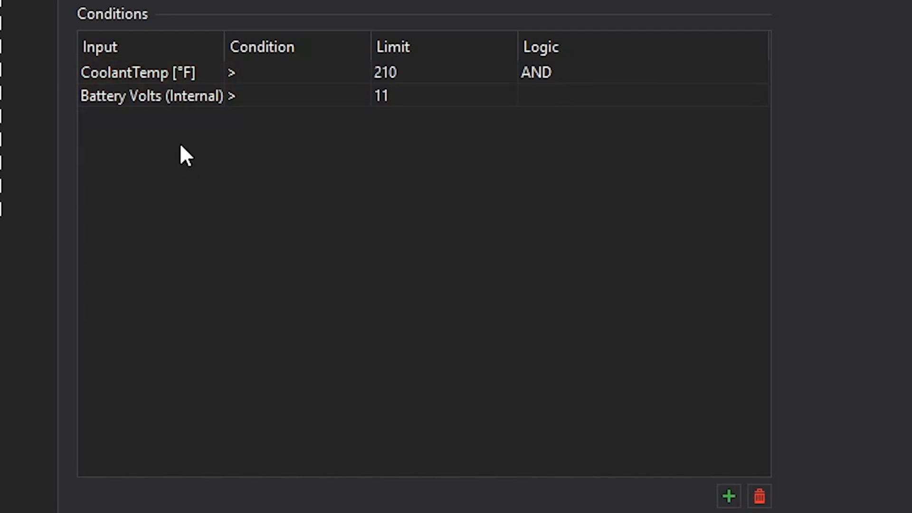
Step: Add a second condition CoolantFan1State = 1 ANDed with CoolantTemp > 210
double_click(149, 74)
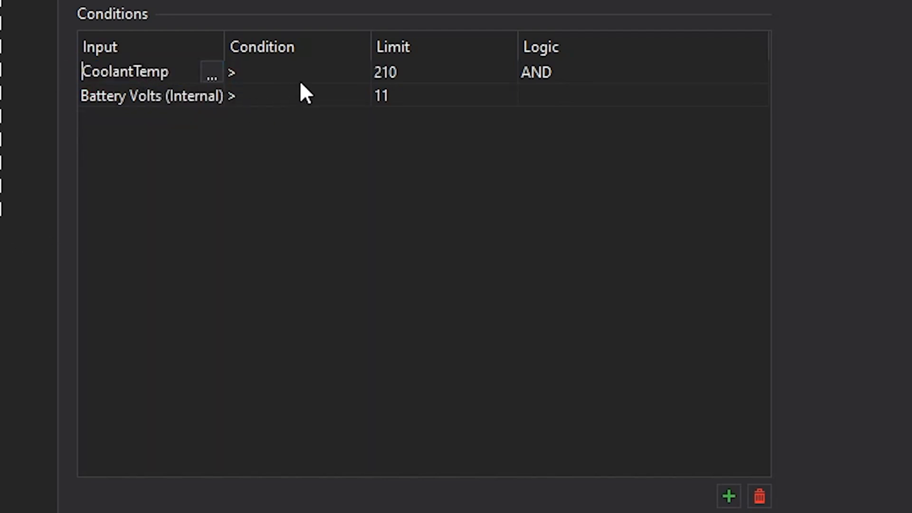
click(267, 75)
click(395, 75)
click(540, 74)
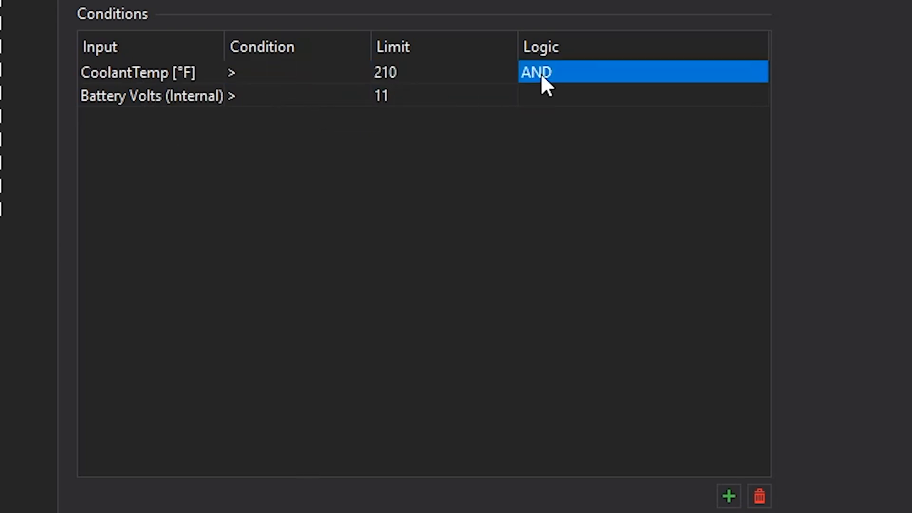
click(123, 97)
click(211, 96)
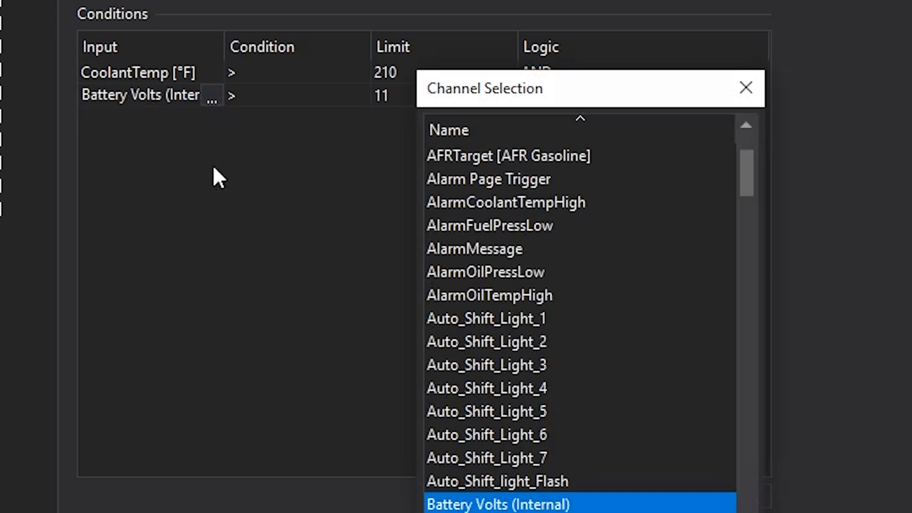
scroll(558, 255, down, 2)
scroll(537, 335, down, 1)
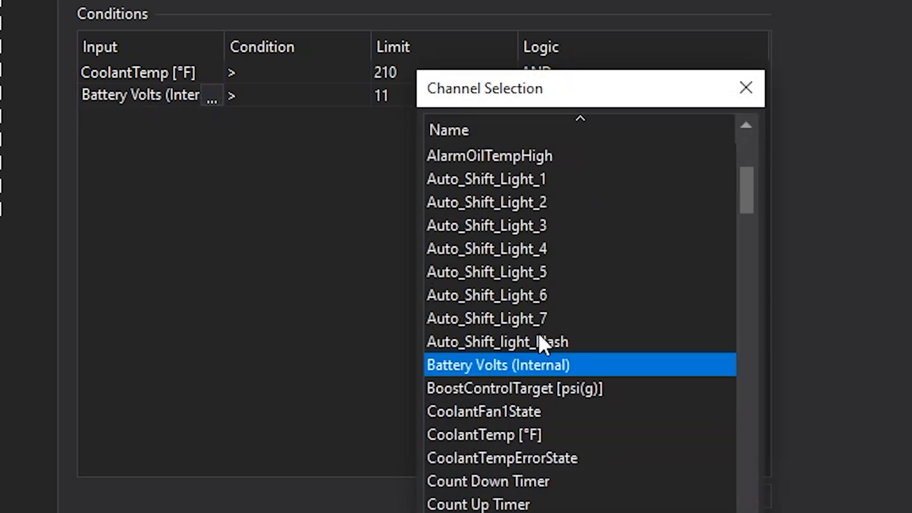
double_click(531, 411)
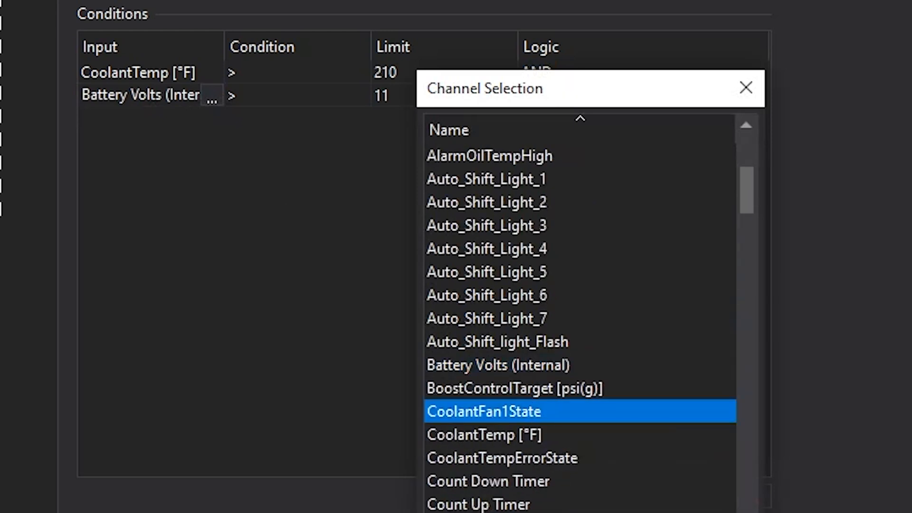
click(285, 95)
click(358, 95)
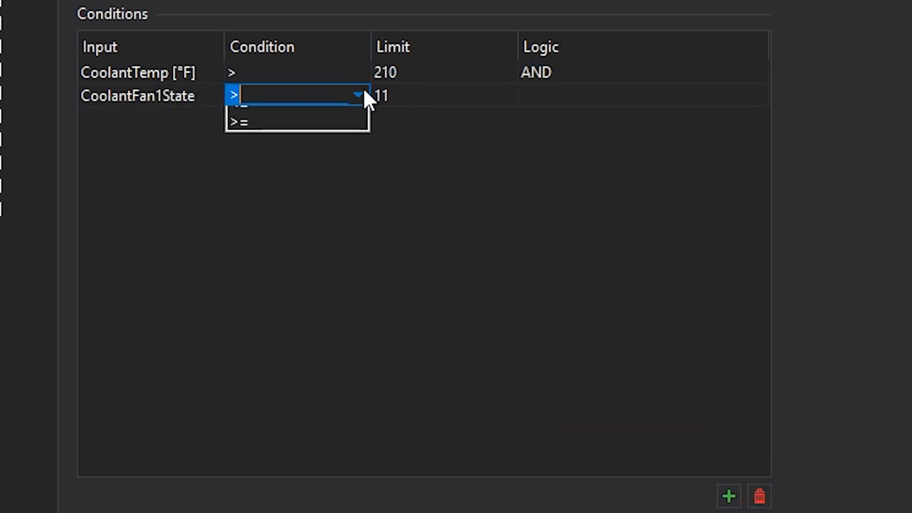
click(343, 155)
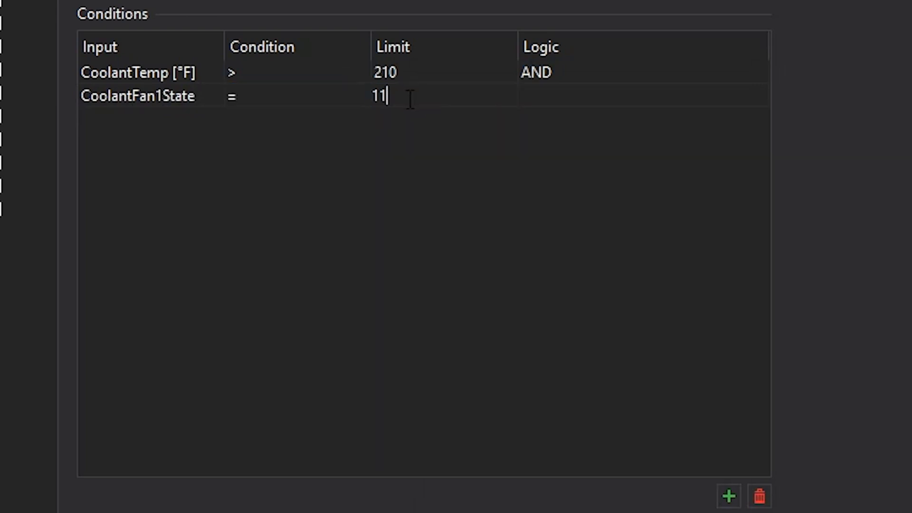
double_click(407, 95)
text(1)
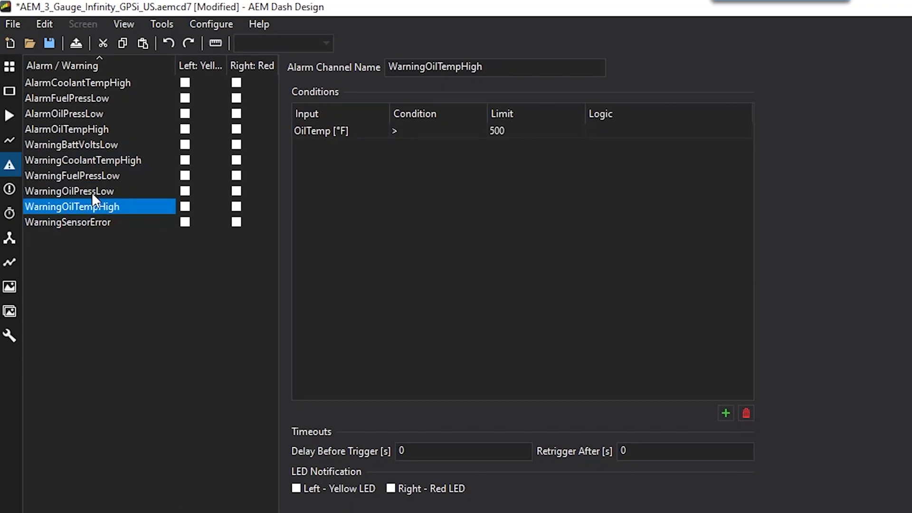
Step: Change AlarmOilPressLow's EngineSpeed limit from 12000 to 5000, keeping OilPress < 30 AND logic
click(92, 192)
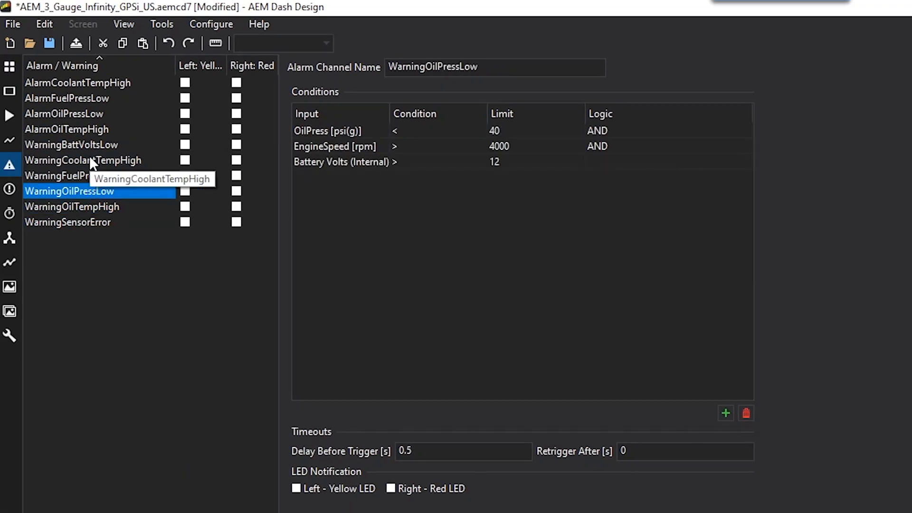
click(89, 159)
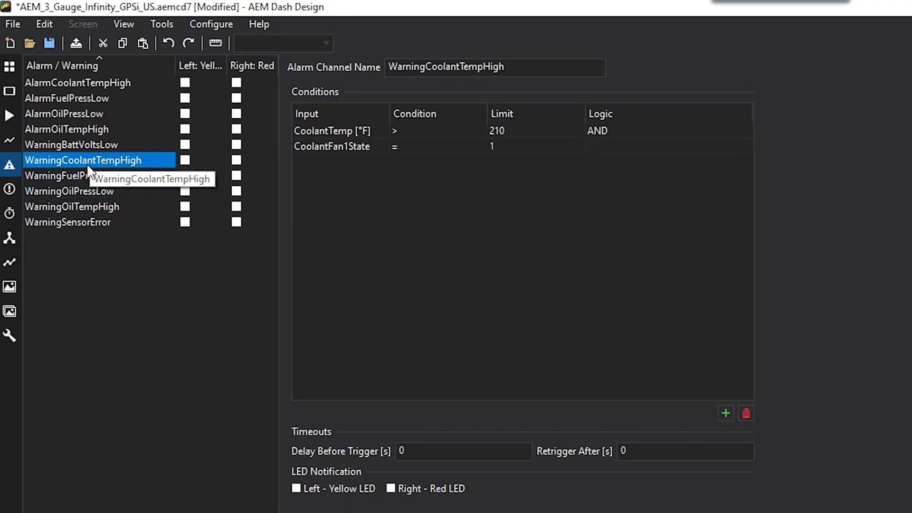
click(84, 129)
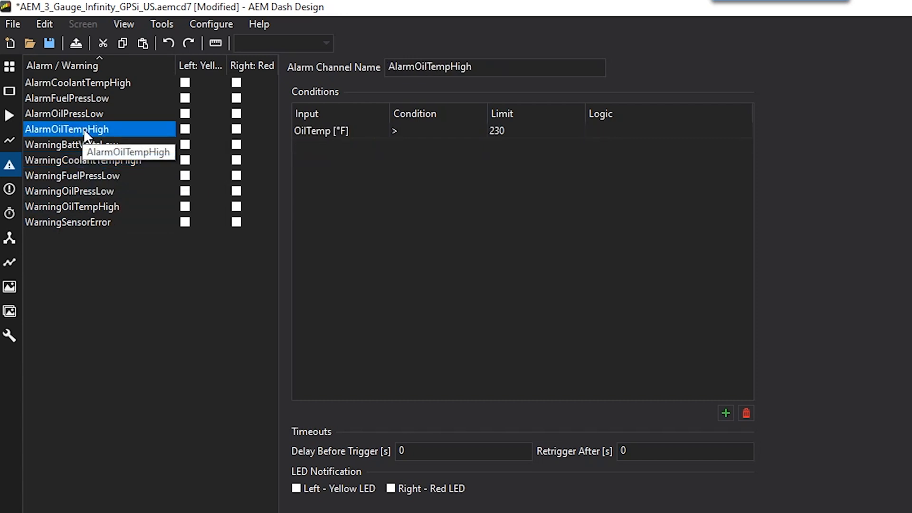
click(85, 115)
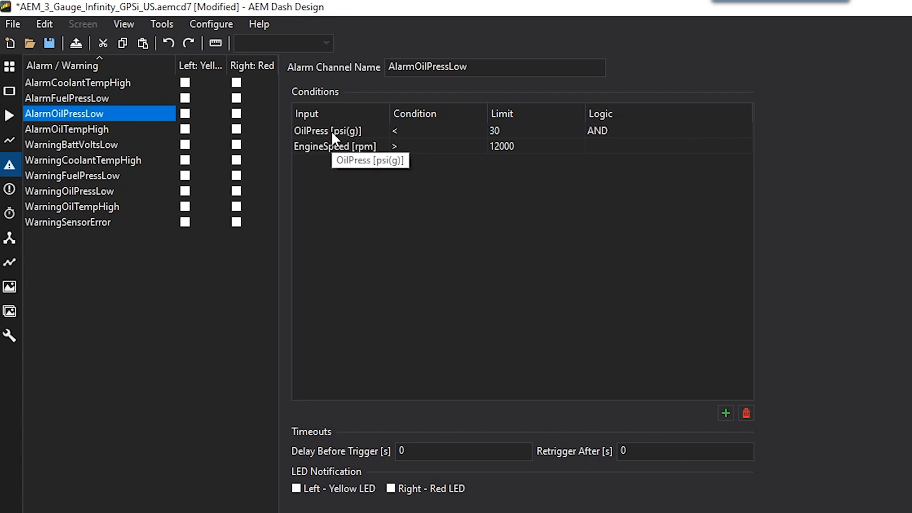
click(406, 130)
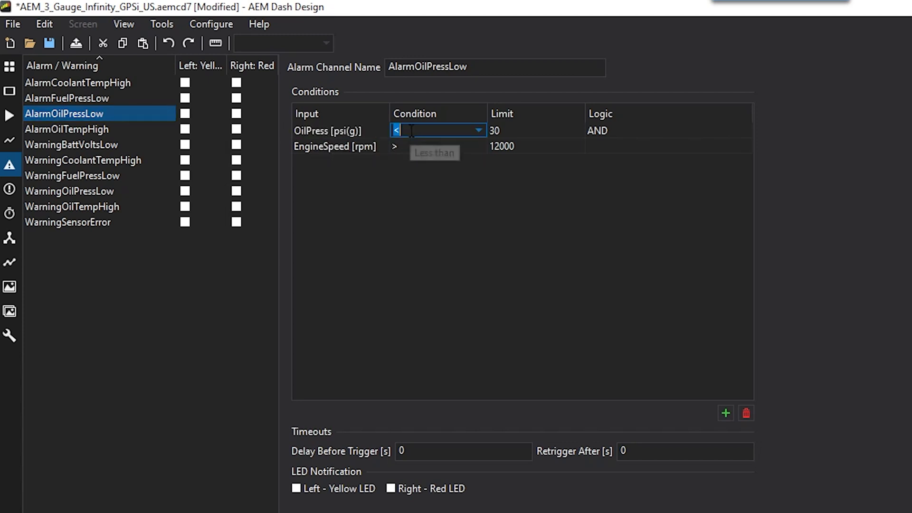
click(537, 131)
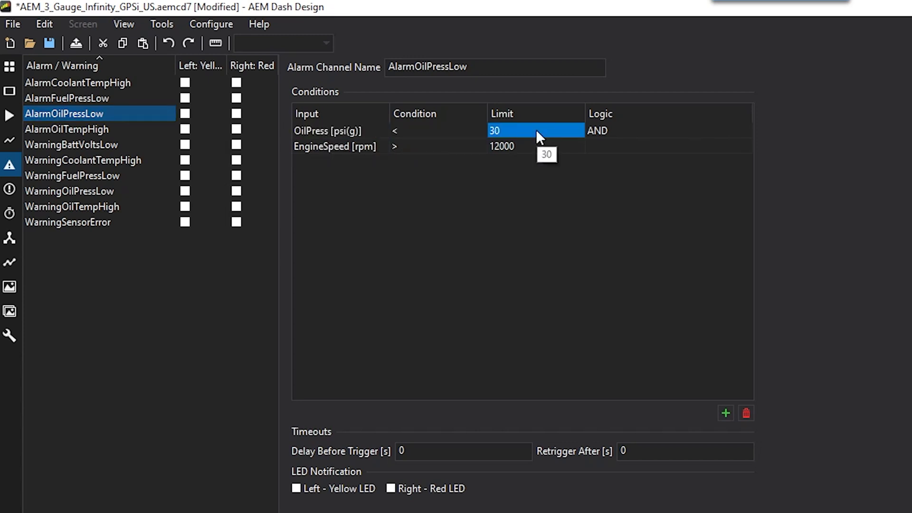
click(616, 131)
click(507, 145)
click(424, 146)
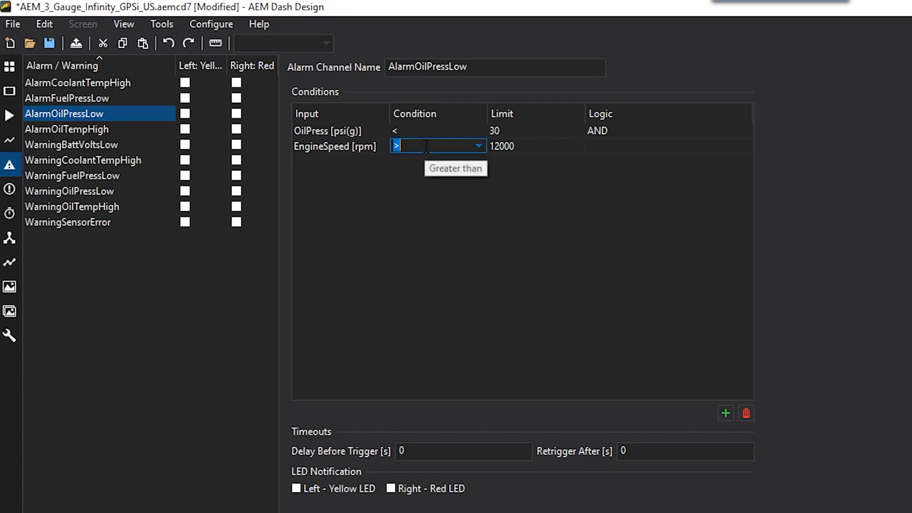
double_click(506, 146)
text(5)
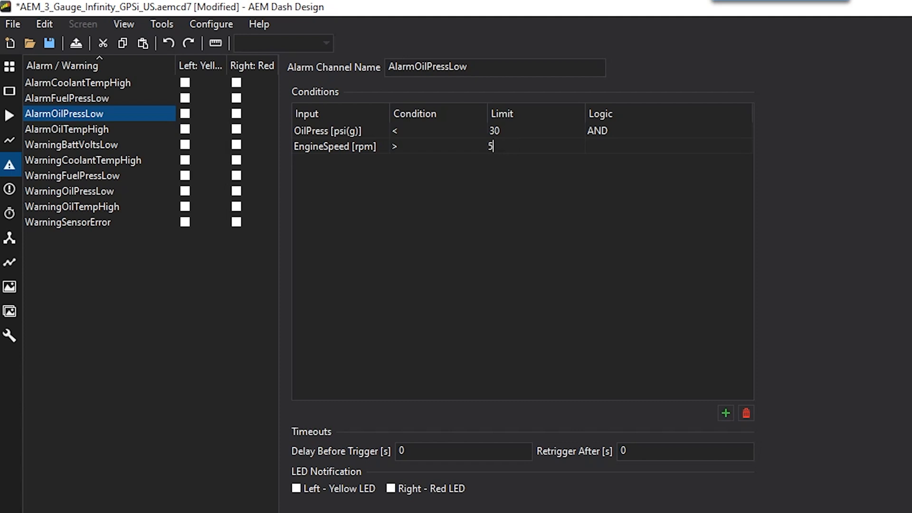
text(000)
click(356, 408)
Step: Glance back through the warning channels and switch to the Warning Messages page
click(96, 223)
click(99, 206)
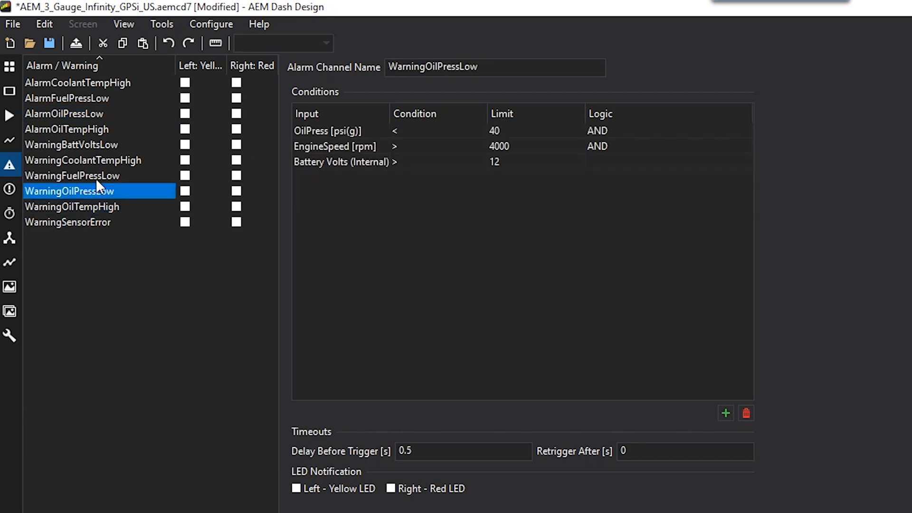
click(97, 176)
click(96, 160)
click(9, 189)
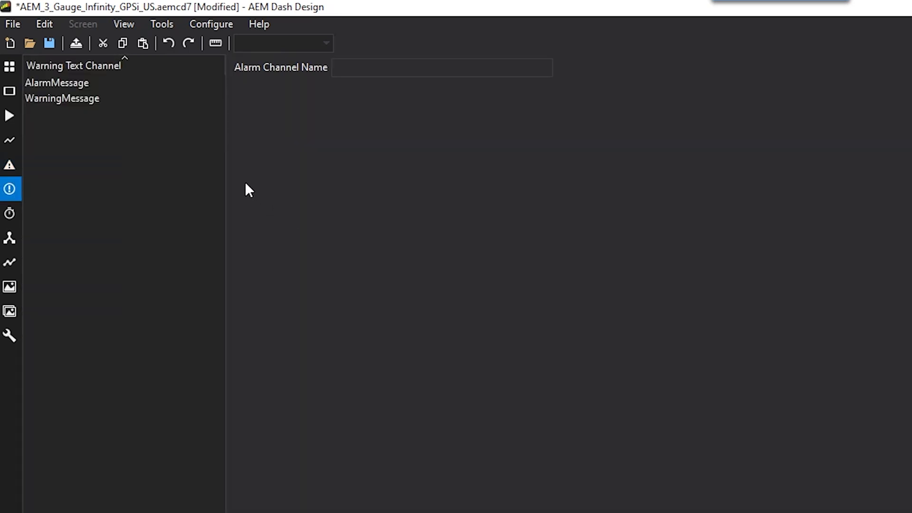
Step: Show the WarningMessage channel and inspect the first message's label, @ placeholder, input and format
click(82, 82)
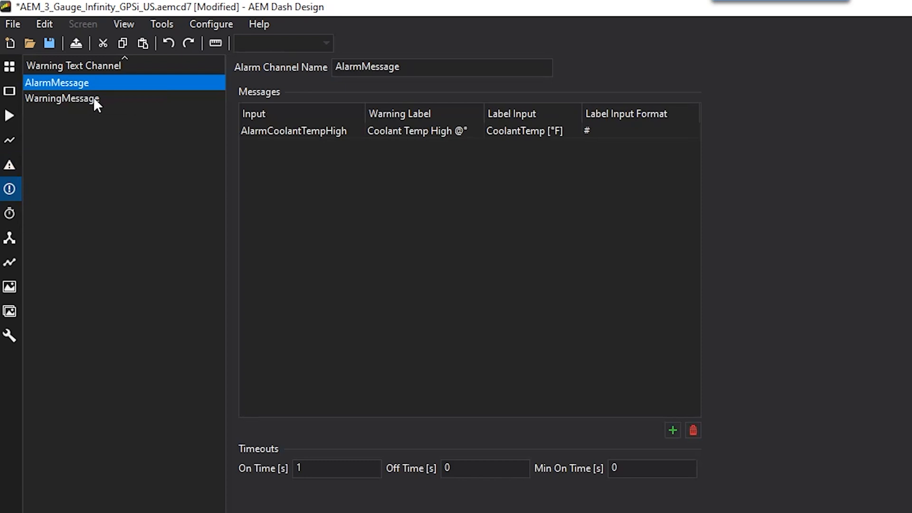
click(94, 98)
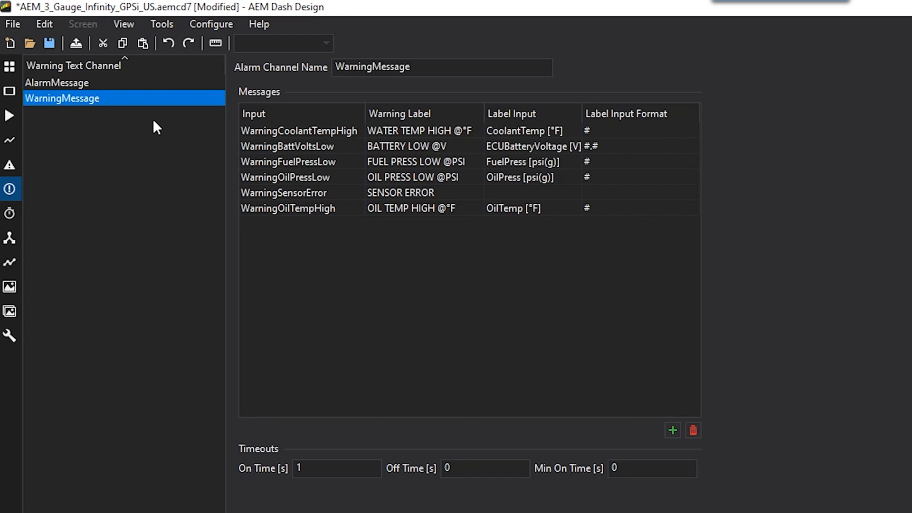
click(285, 130)
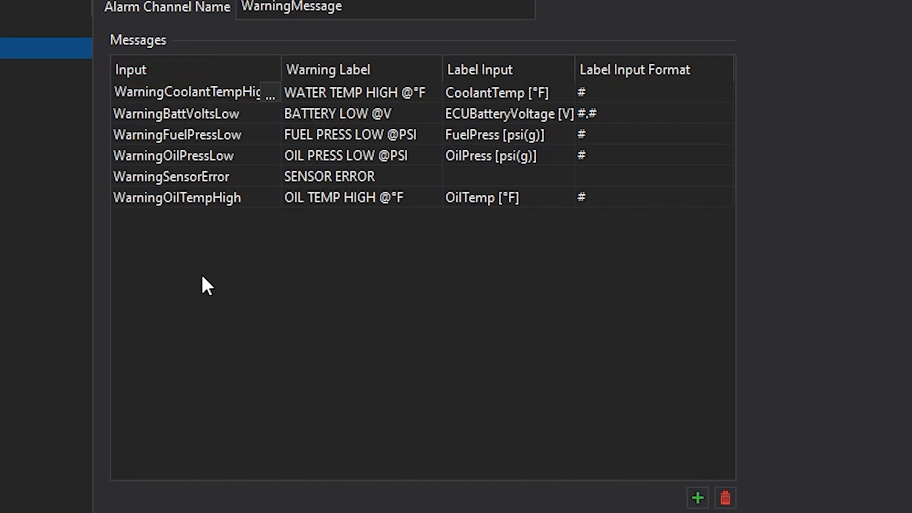
click(343, 91)
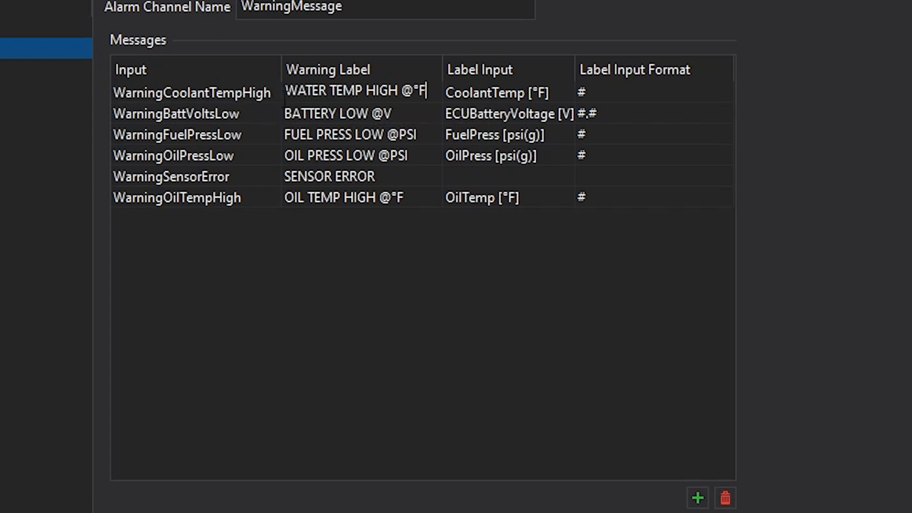
double_click(404, 91)
click(495, 91)
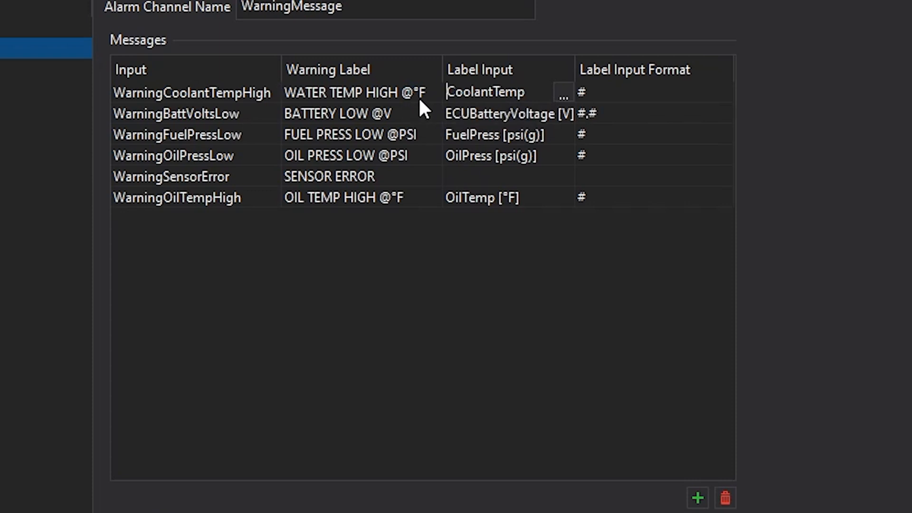
click(622, 92)
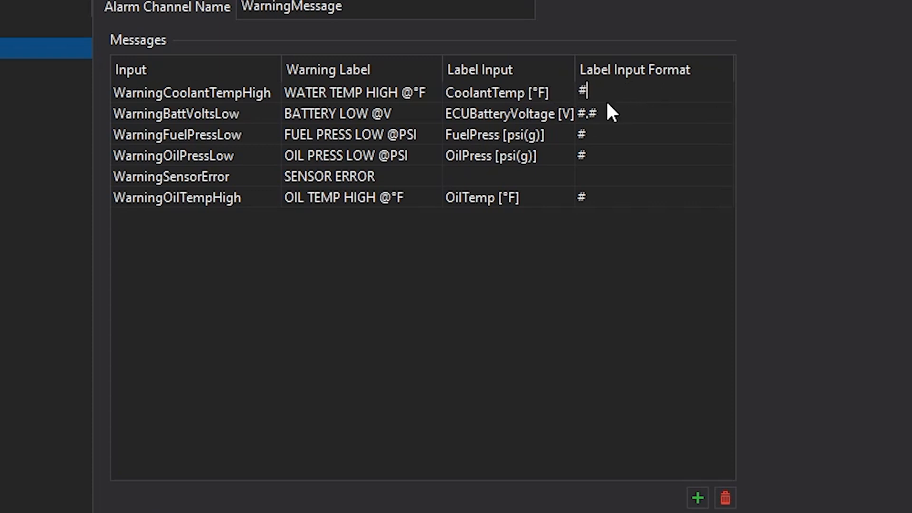
Step: Confirm the battery message's #.# format, leaving a new empty row, and select the WATER TEMP HIGH @°F label
click(616, 114)
key(Return)
click(597, 113)
key(Return)
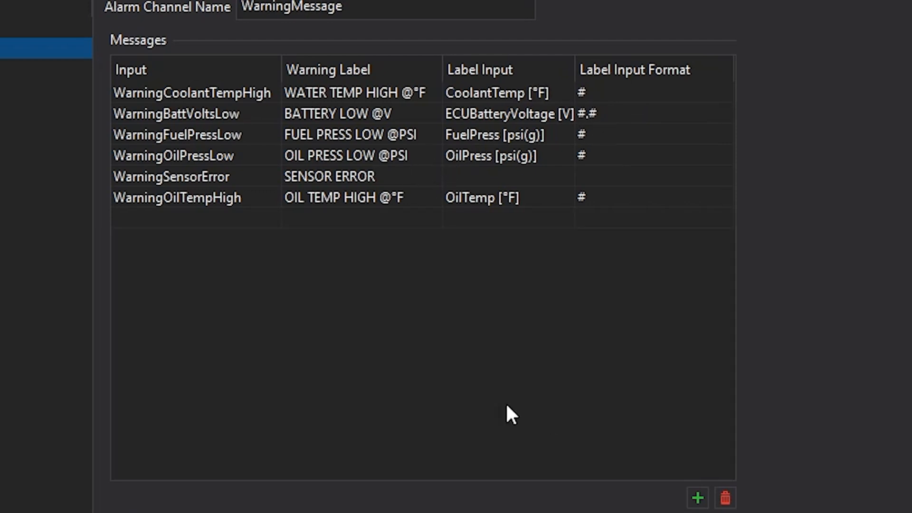
click(326, 93)
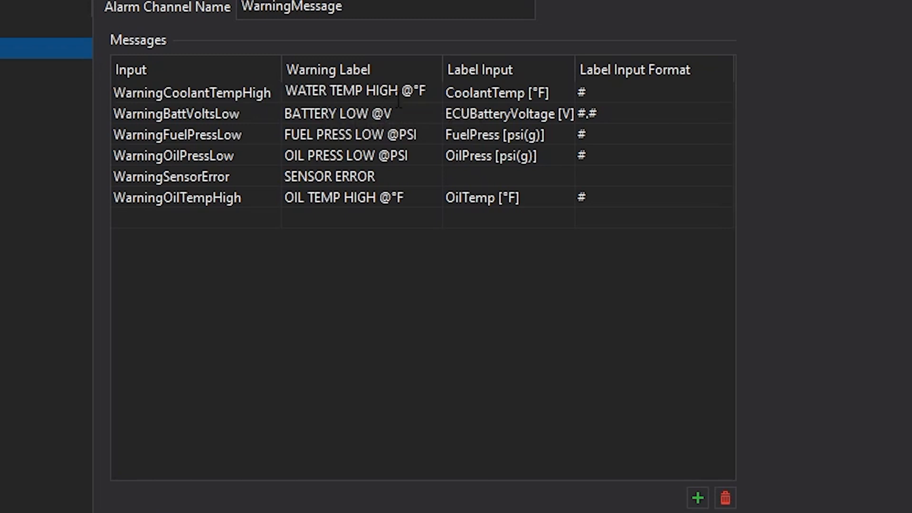
Step: Replace WATER TEMP HIGH with CAR IS HOT @°F, then show the AlarmMessage channel
drag(399, 91, 286, 91)
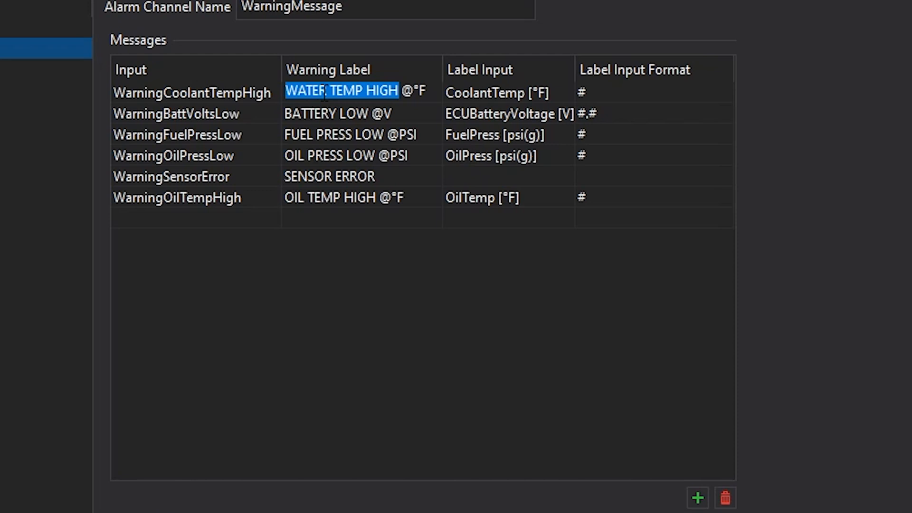
text(CAR IS )
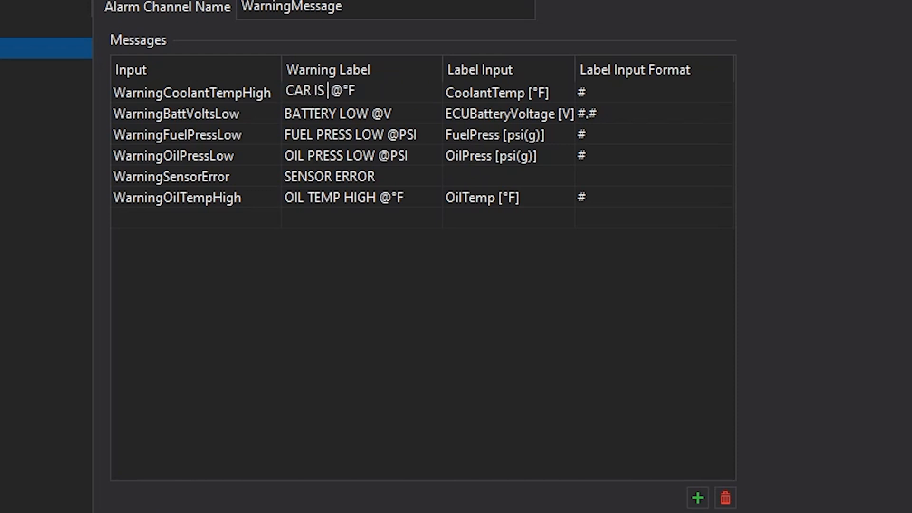
text(HOT)
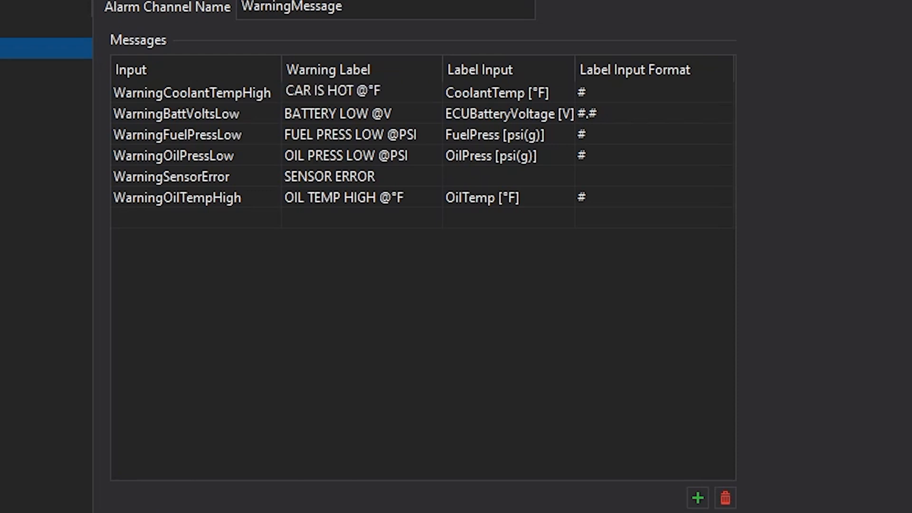
click(369, 91)
click(375, 92)
click(85, 113)
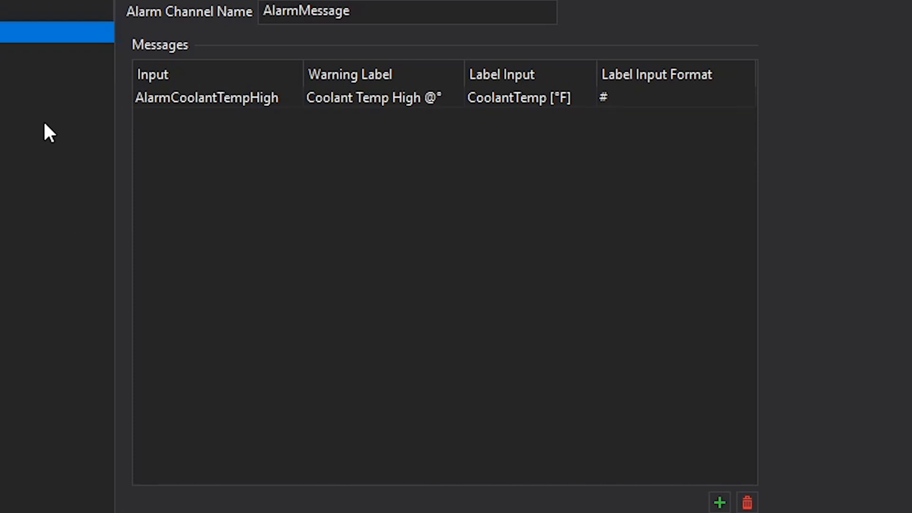
Step: Review the AlarmCoolantTempHigh message's input, warning label and label input channel
click(214, 97)
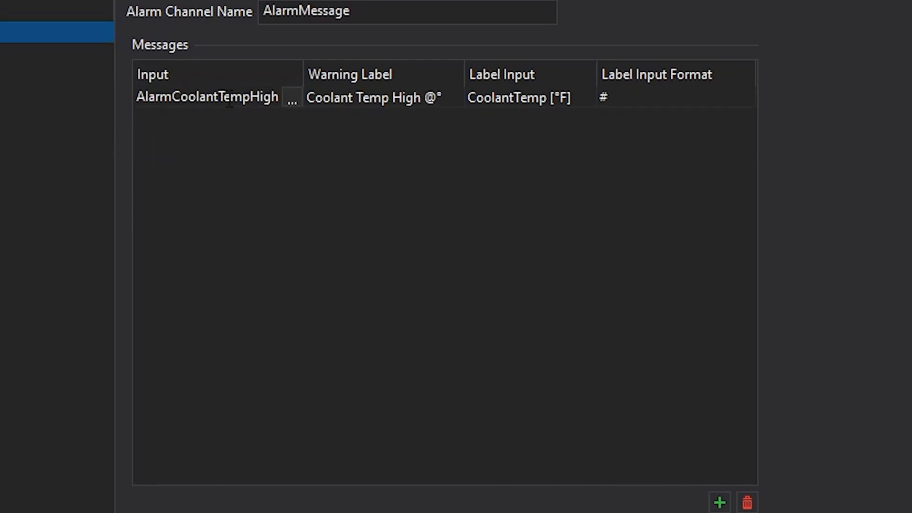
click(371, 101)
click(528, 97)
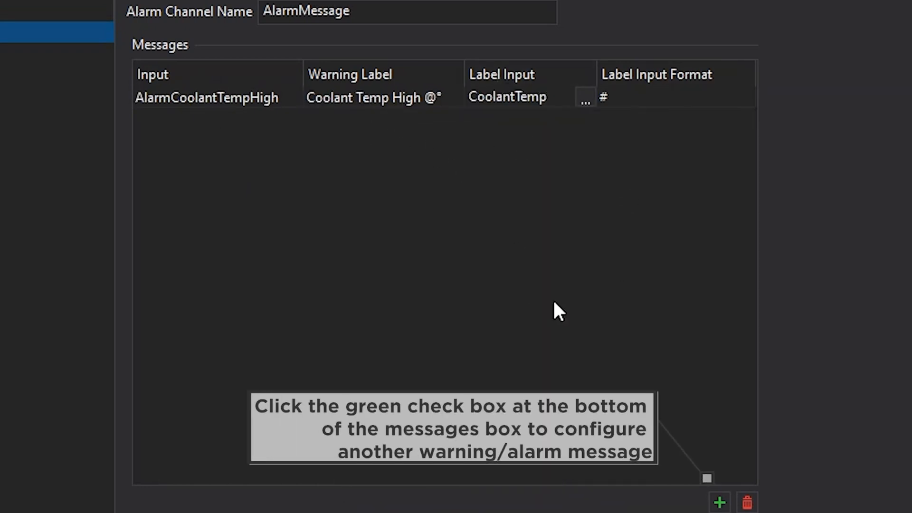
Step: Add an AlarmOilPressLow message reading OIL PRESSURE LOW DUMMY @ with OilPress [psi(g)] as its live value
click(720, 503)
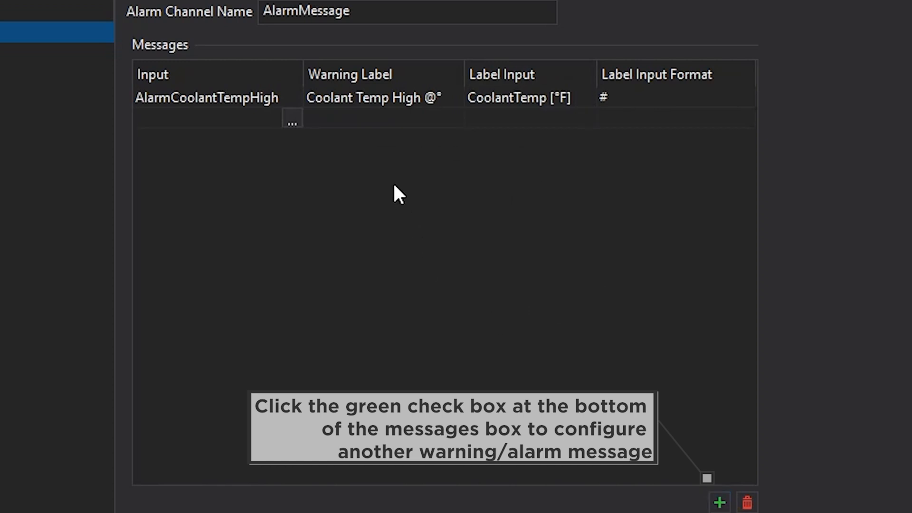
click(293, 123)
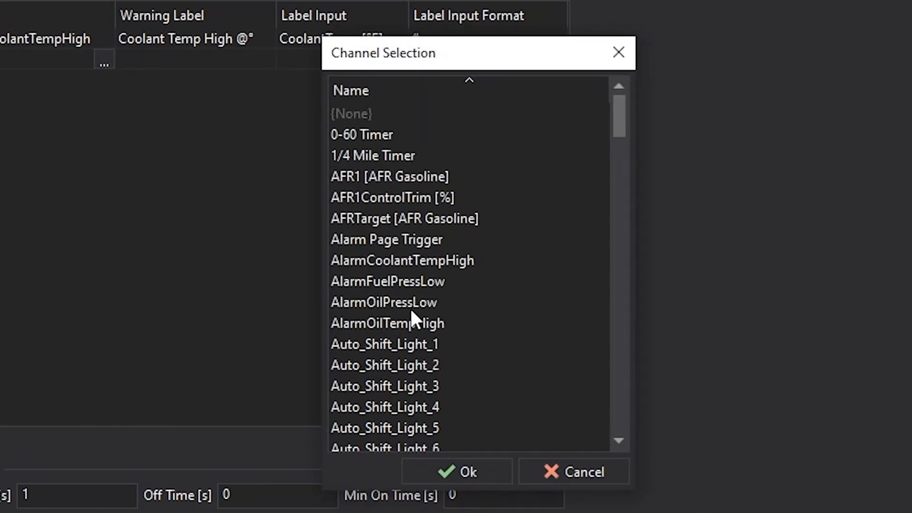
click(411, 303)
click(468, 470)
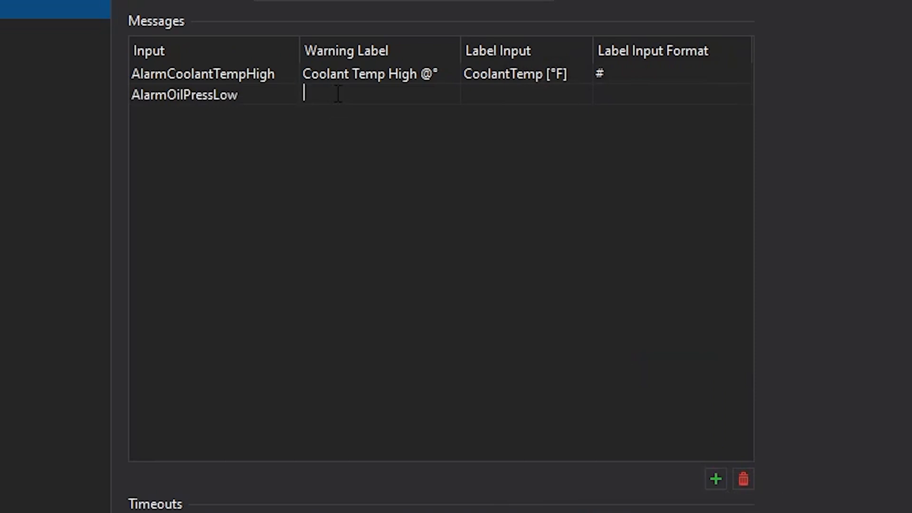
text(OIL PRES)
text(SURE LOW )
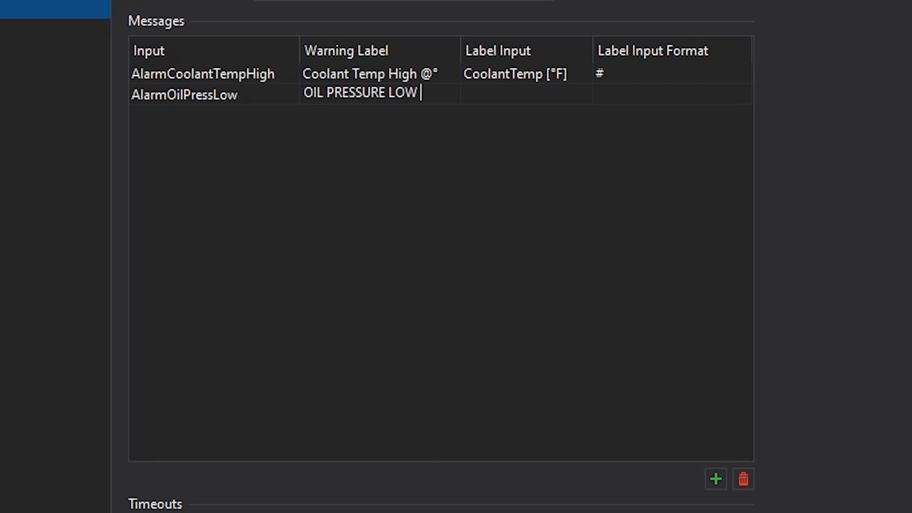
text(DUMMY)
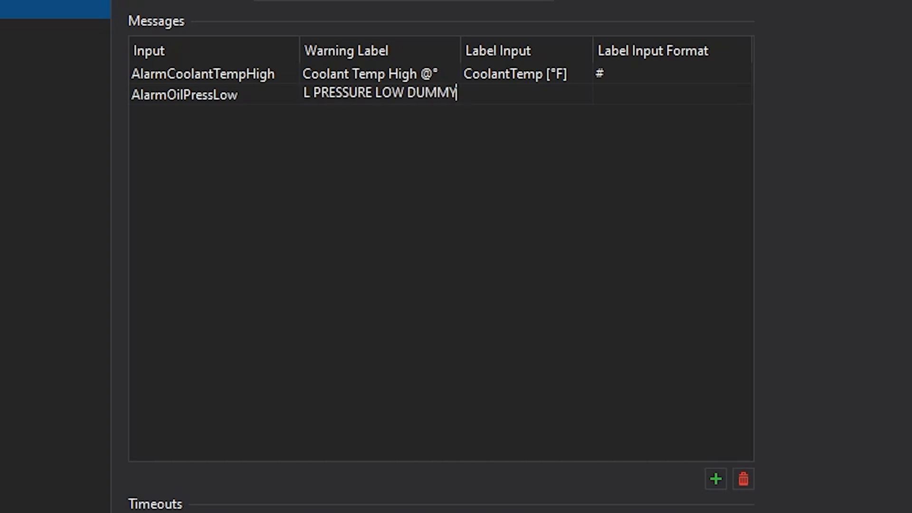
text( @)
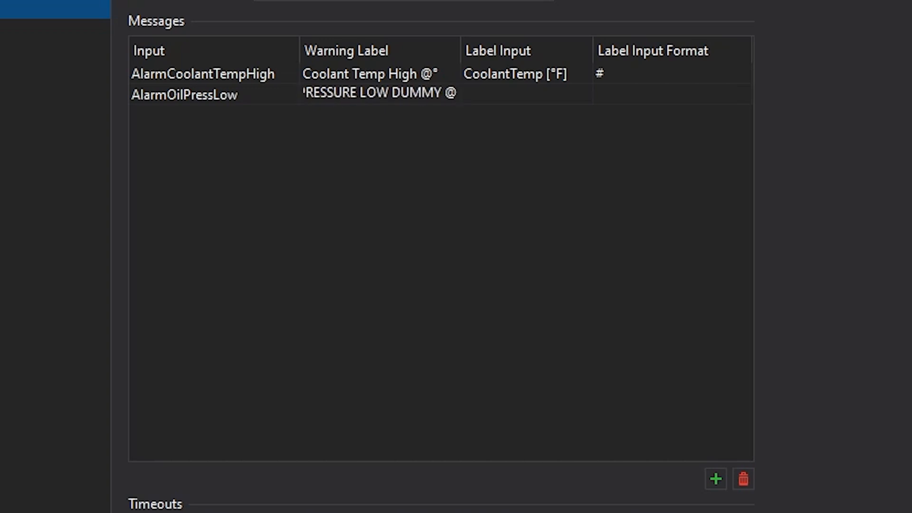
text(psi)
key(Tab)
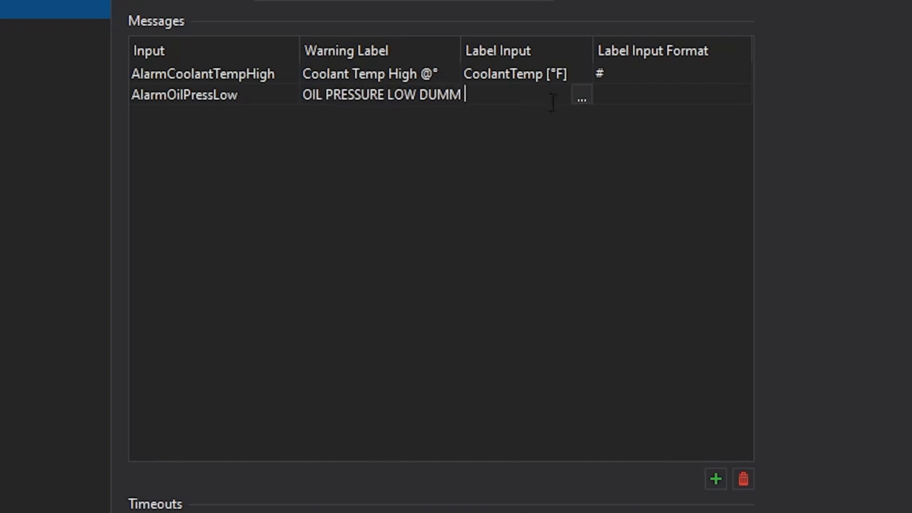
click(582, 98)
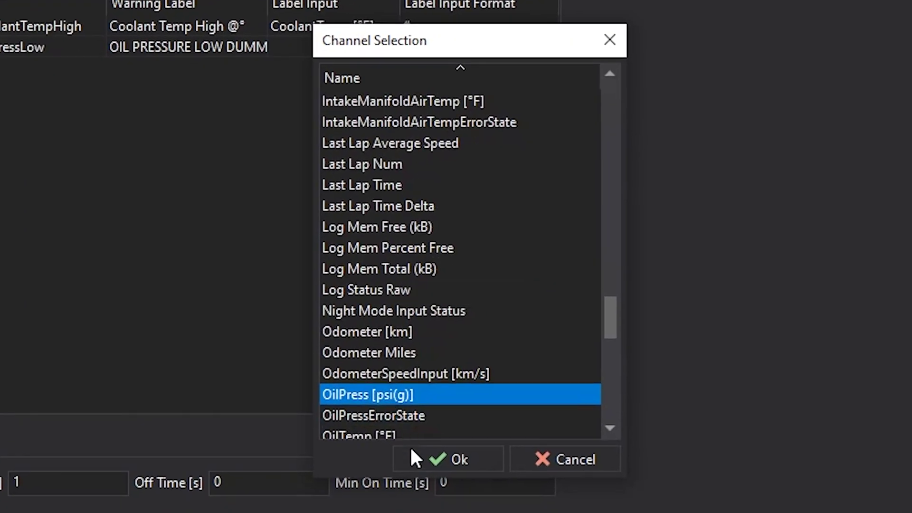
click(414, 455)
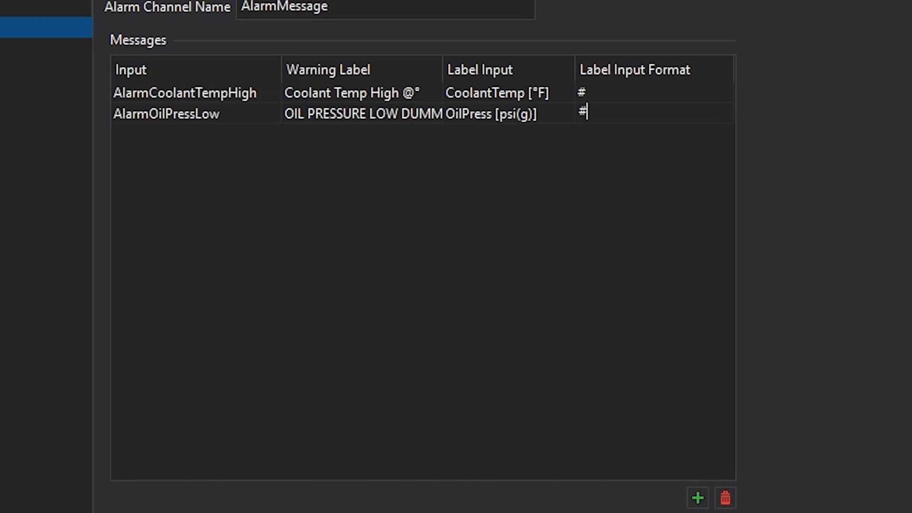
Step: Open the Alarm Screen for editing from the screens overview
click(51, 97)
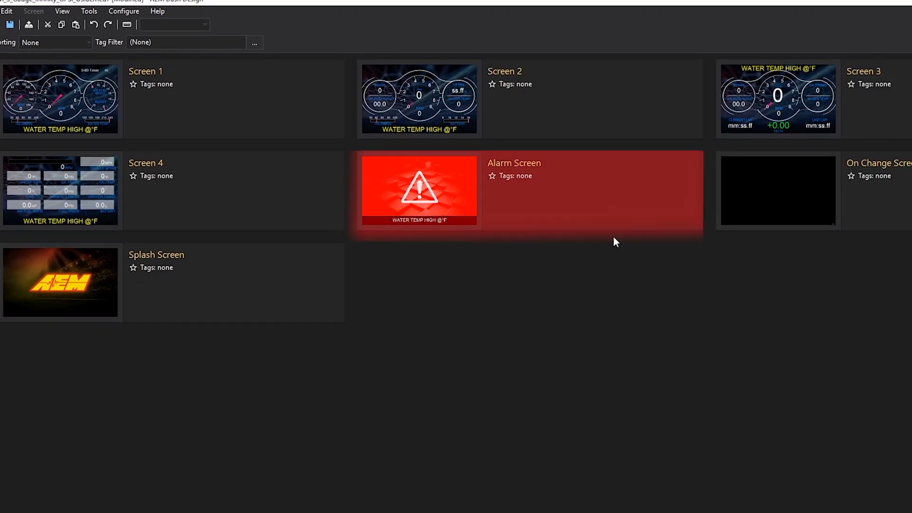
click(600, 191)
double_click(601, 192)
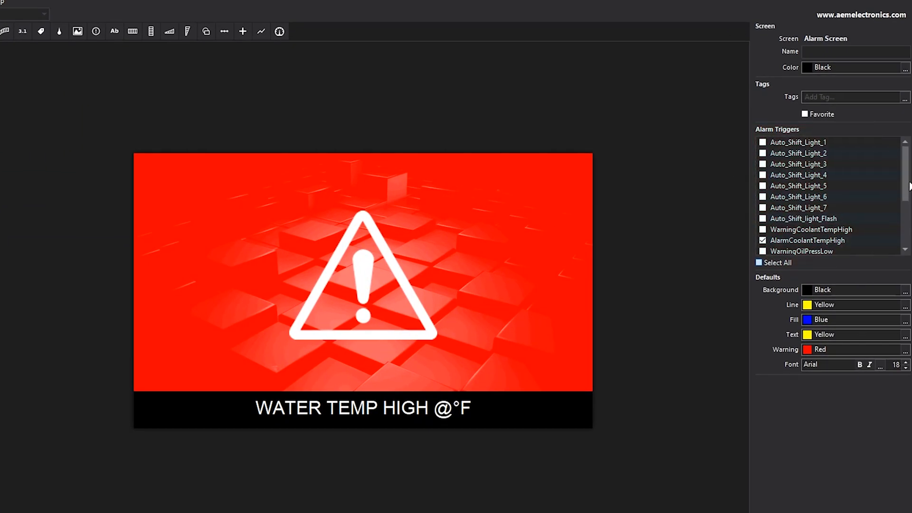
mouse_move(909, 187)
mouse_down()
mouse_move(907, 235)
mouse_move(906, 172)
mouse_up()
scroll(827, 200, down, 3)
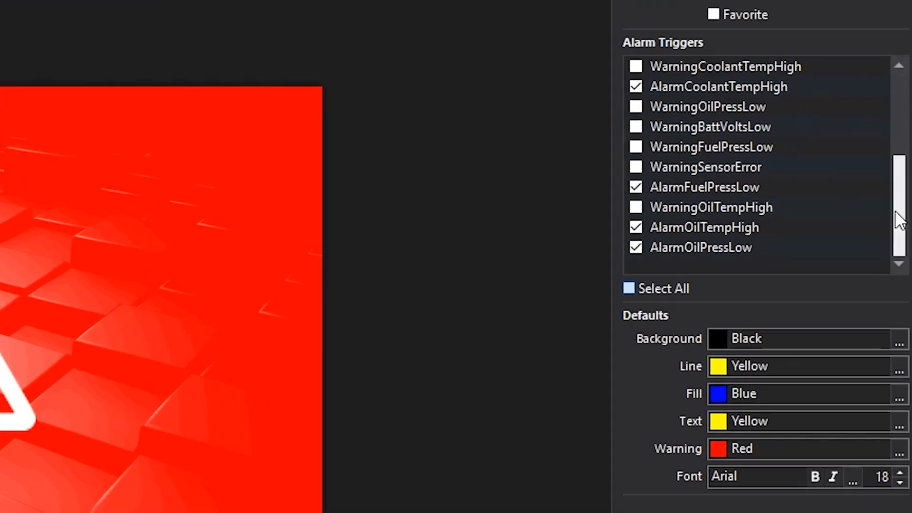
Step: Confirm the FuelPressLow, OilTempHigh, OilPressLow and CoolantTempHigh alarms trigger the alarm screen
mouse_move(905, 207)
mouse_down()
mouse_move(905, 93)
mouse_move(905, 214)
mouse_up()
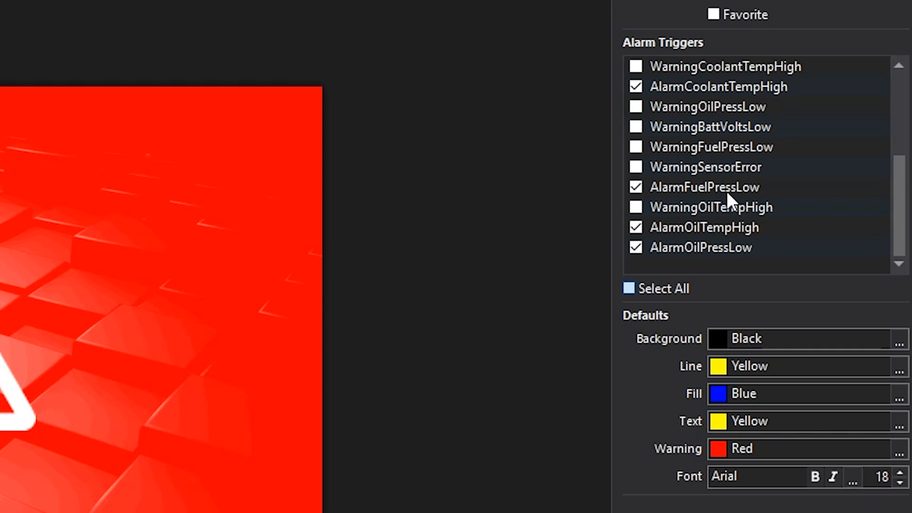
click(727, 191)
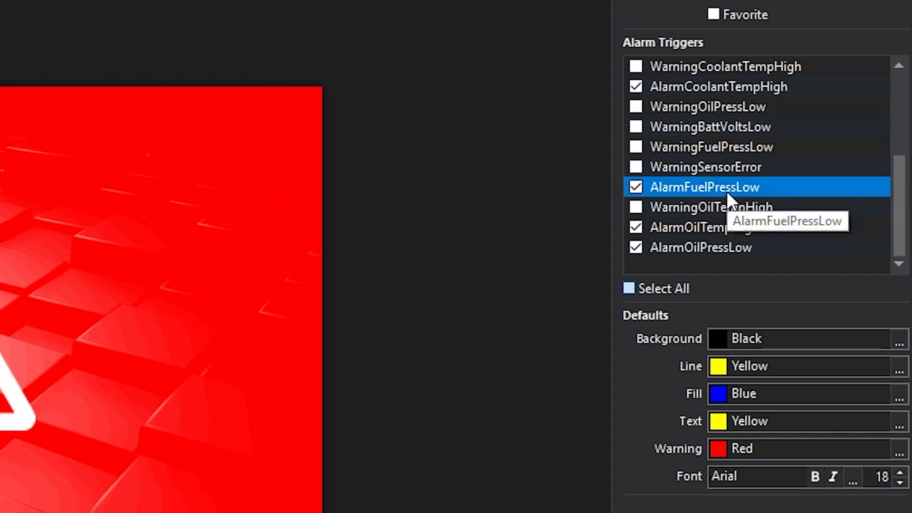
click(734, 228)
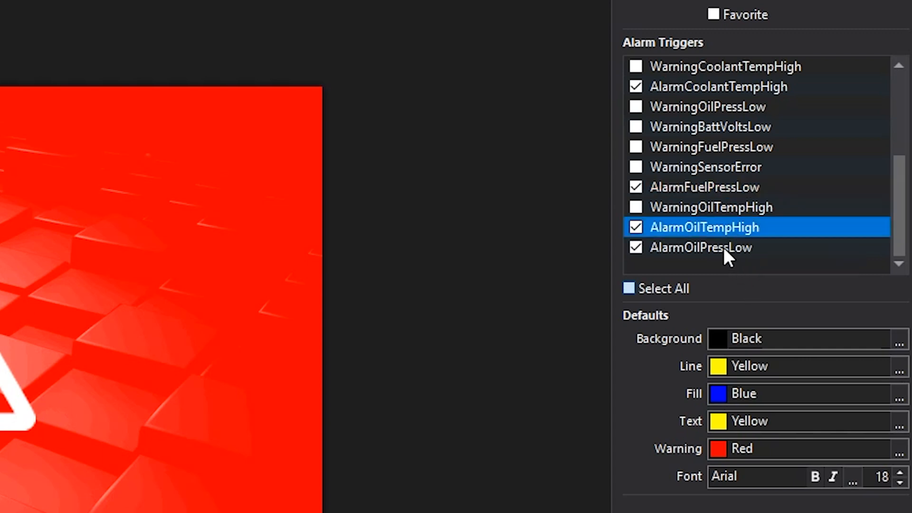
click(723, 248)
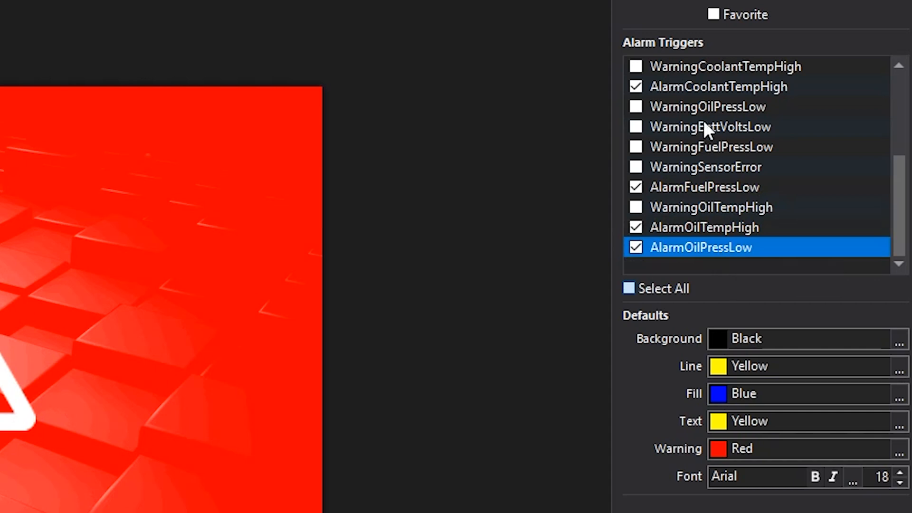
click(698, 88)
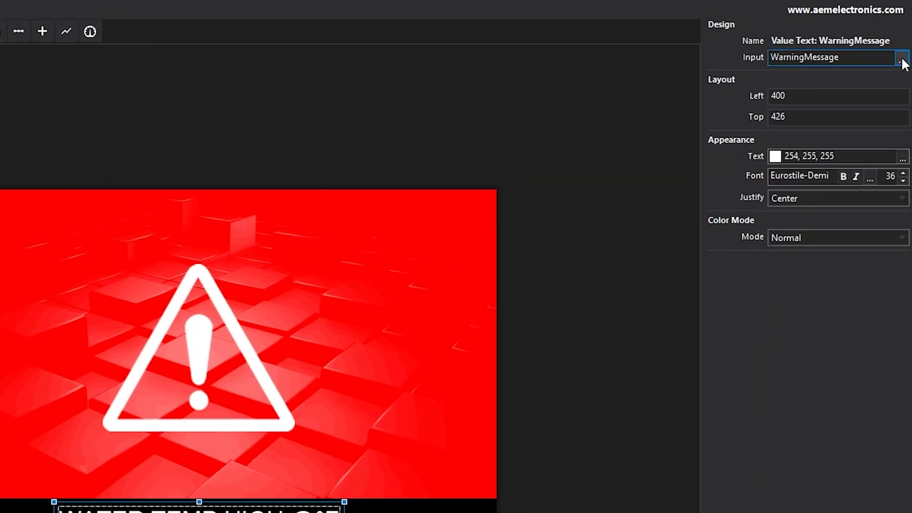
Step: Bring up the channel choices for the WATER TEMP HIGH warning text's input
click(901, 58)
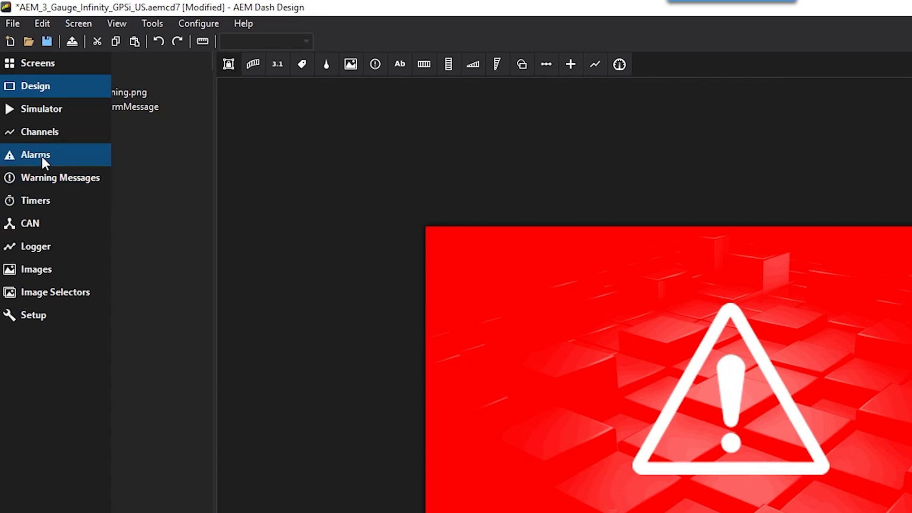
Step: Show WarningCoolantTempHigh's conditions: CoolantTemp > 210 AND CoolantFan1State = 1
click(41, 156)
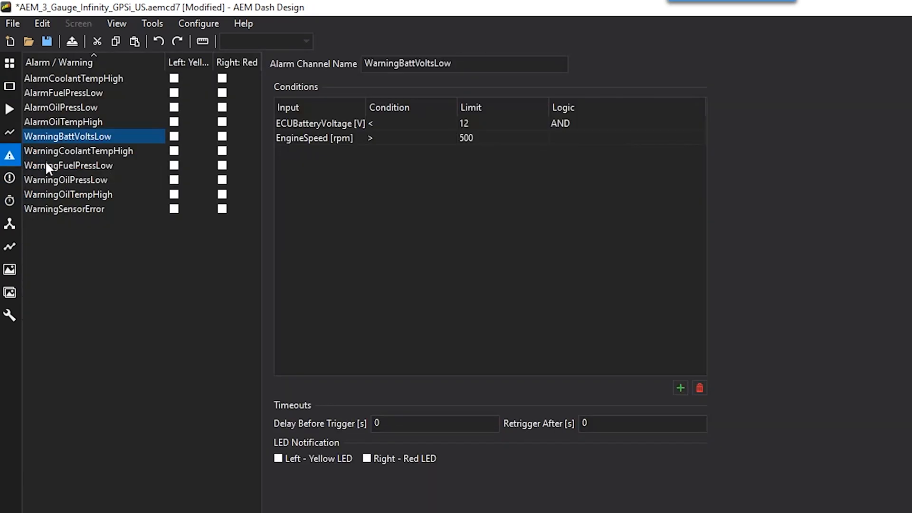
click(71, 151)
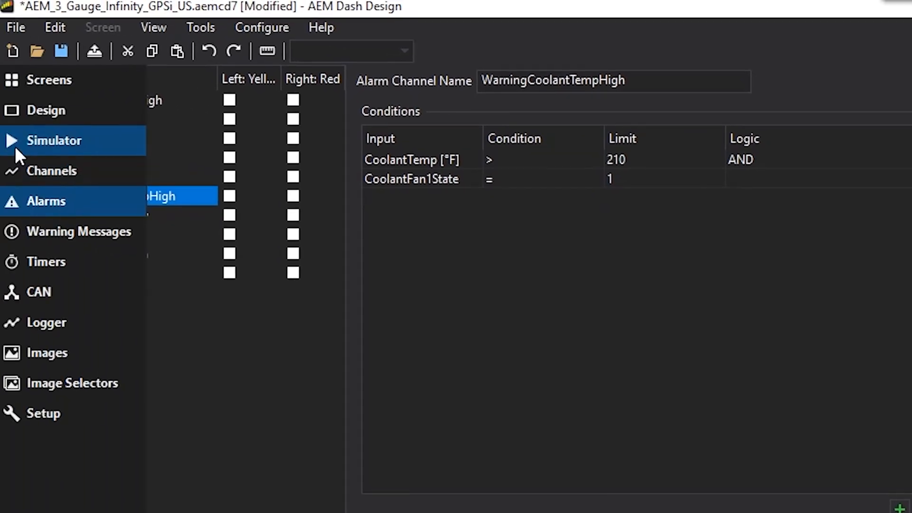
Step: Start the dash simulation and set the simulated CoolantFan1State to On
click(15, 146)
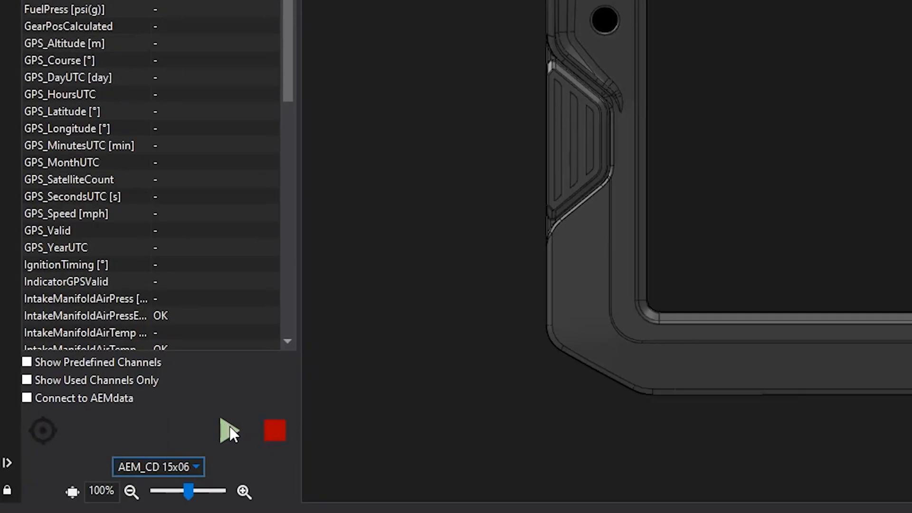
click(228, 429)
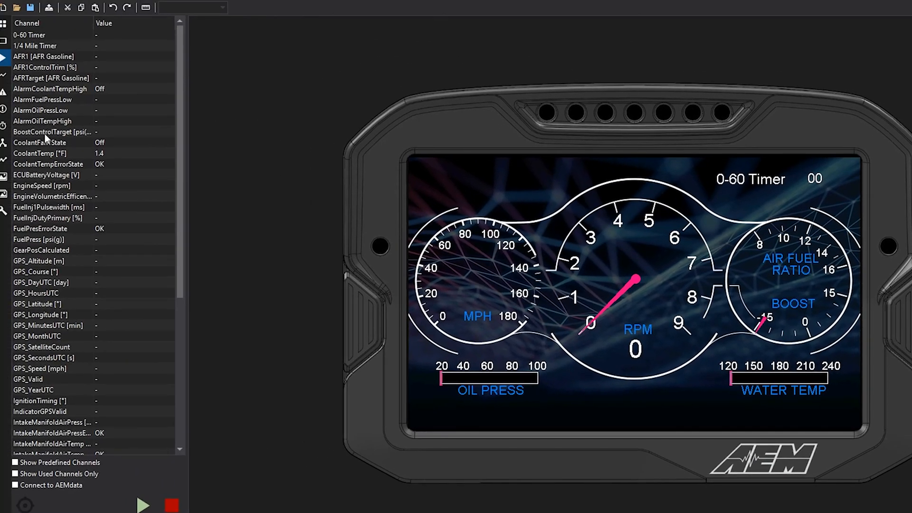
click(117, 146)
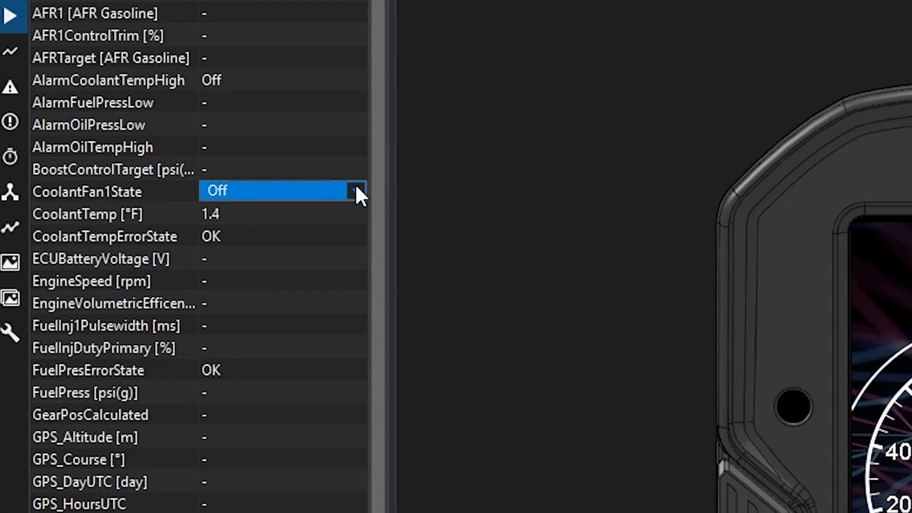
click(355, 183)
click(333, 218)
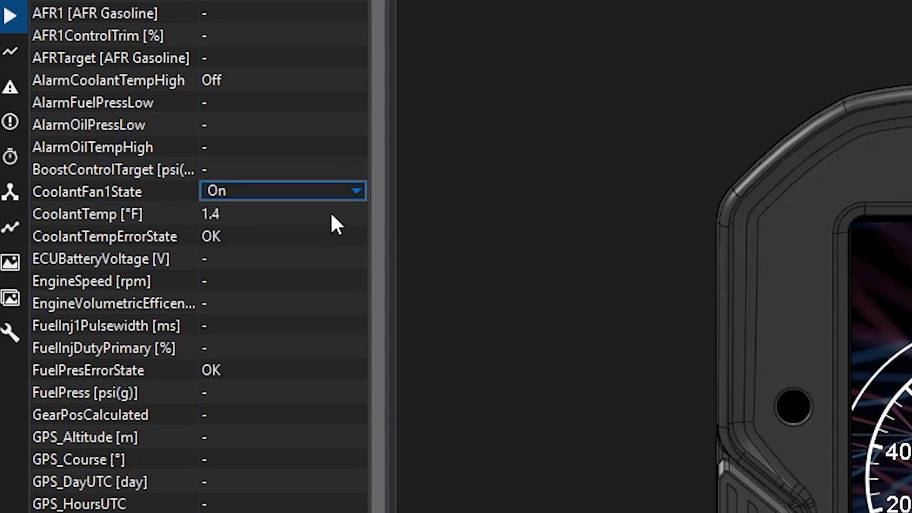
click(128, 193)
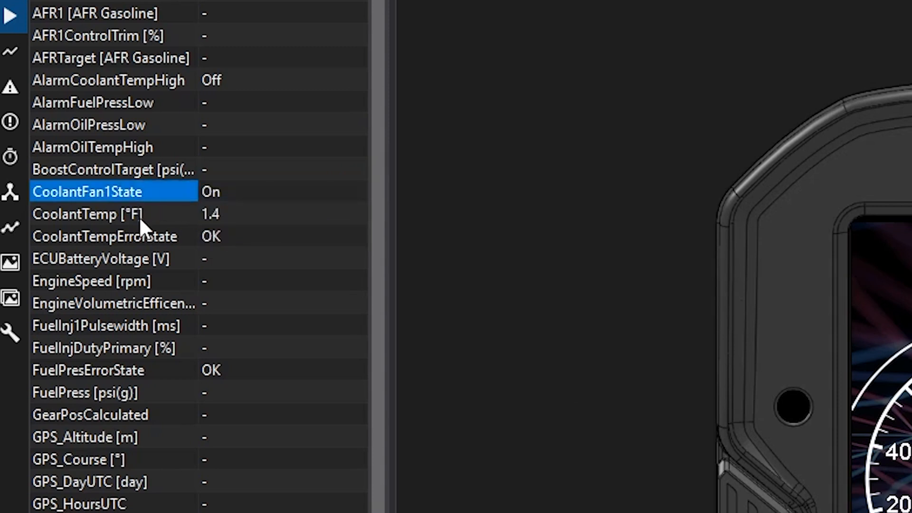
Step: Set the simulated CoolantTemp to 250 °F so the Coolant Temp High alarm appears
click(219, 214)
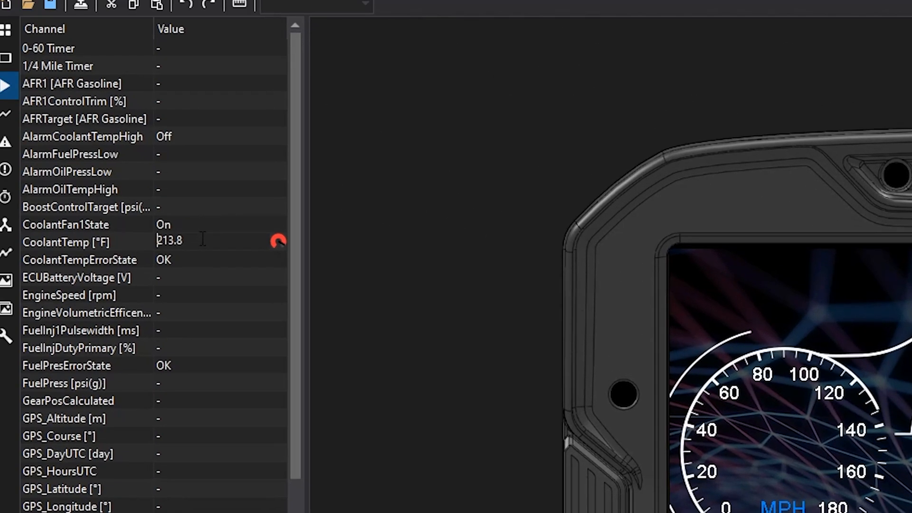
double_click(178, 241)
text(2)
text(50)
key(Return)
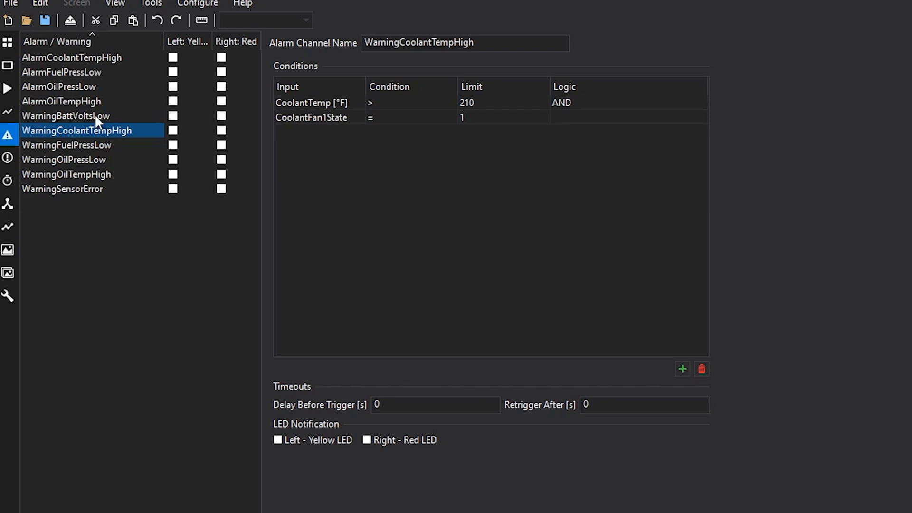
Step: Inspect WarningOilPressLow's OilPress and EngineSpeed limits, then show AlarmOilPressLow's conditions
click(103, 162)
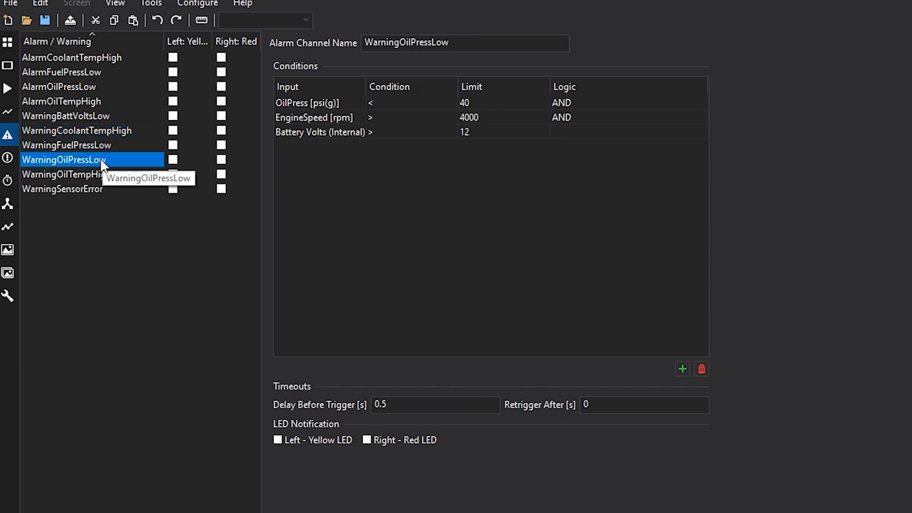
double_click(496, 122)
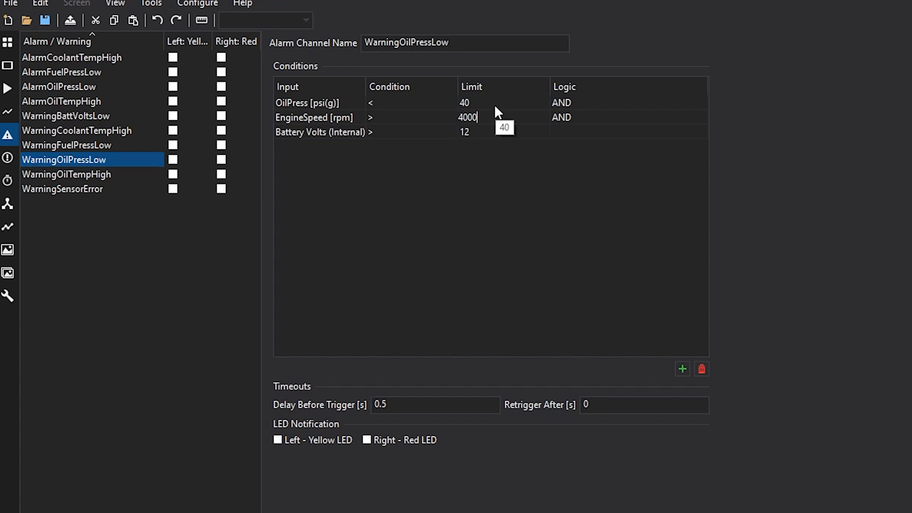
double_click(494, 104)
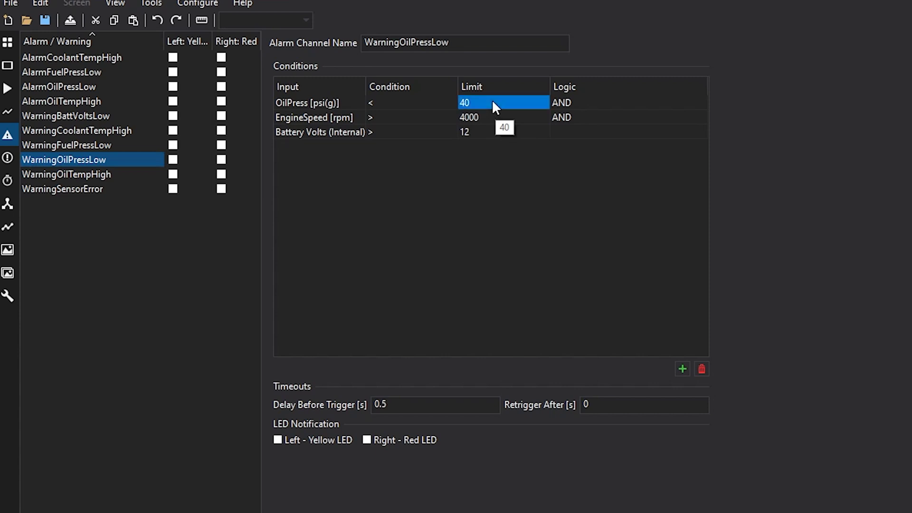
click(59, 86)
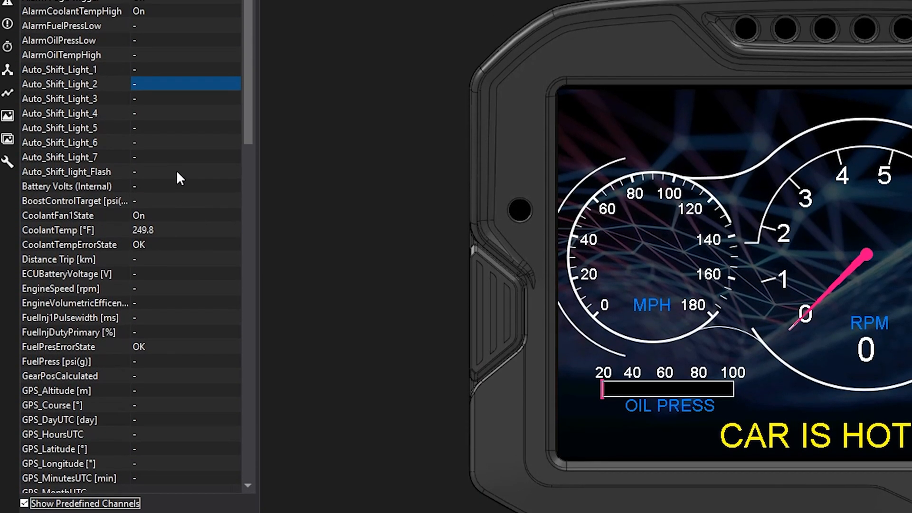
Step: Set simulated Battery Volts to 13, EngineSpeed to 4500 rpm and OilPress to 35 psi
click(169, 186)
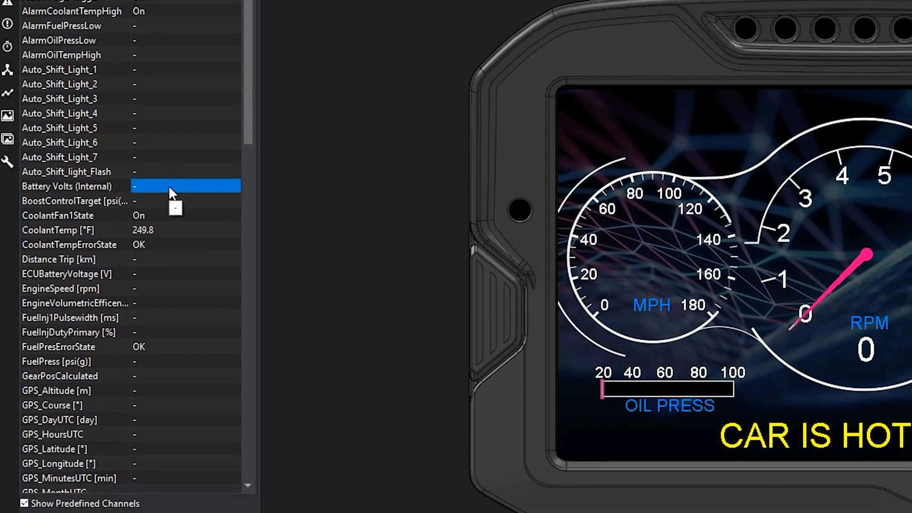
double_click(169, 185)
text(13)
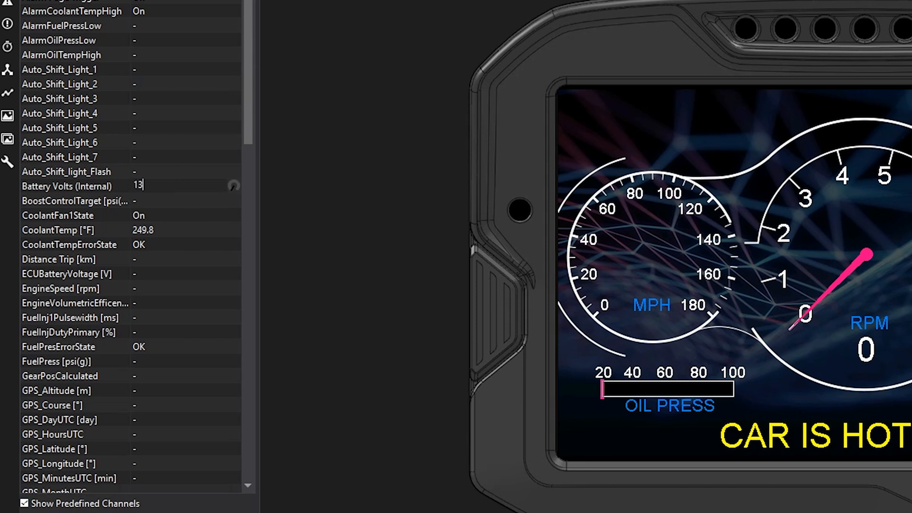
key(Return)
scroll(181, 155, down, 3)
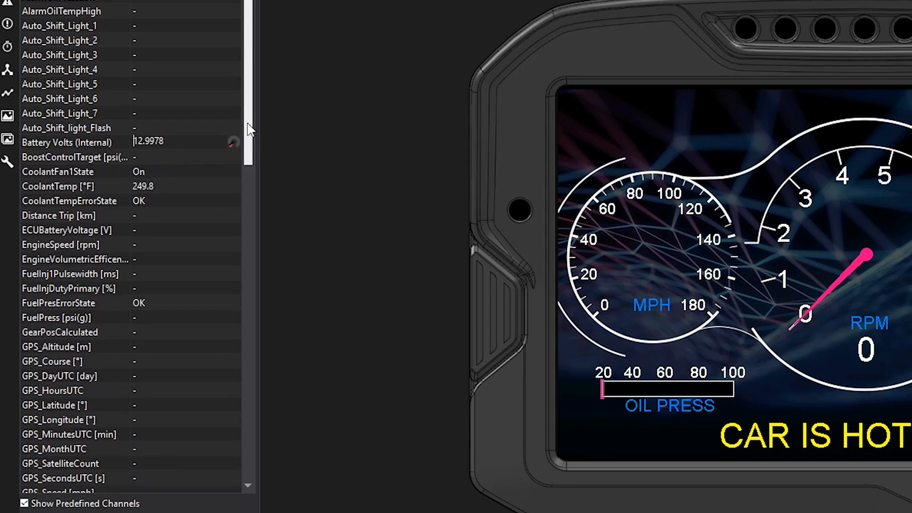
scroll(180, 154, down, 3)
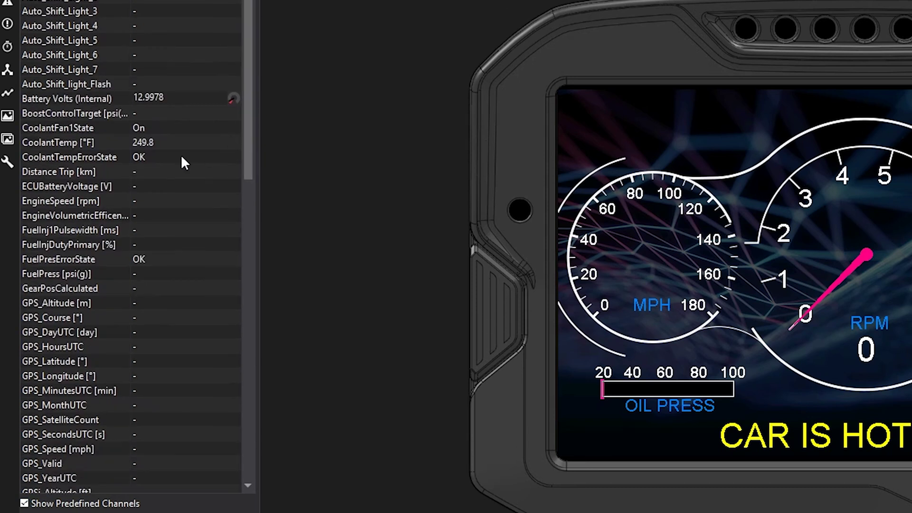
double_click(149, 201)
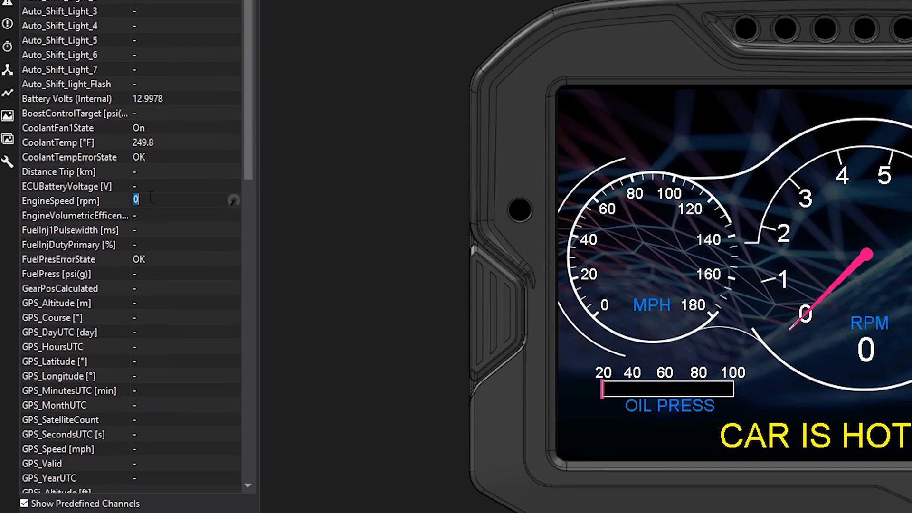
text(4500)
key(Return)
scroll(235, 202, down, 5)
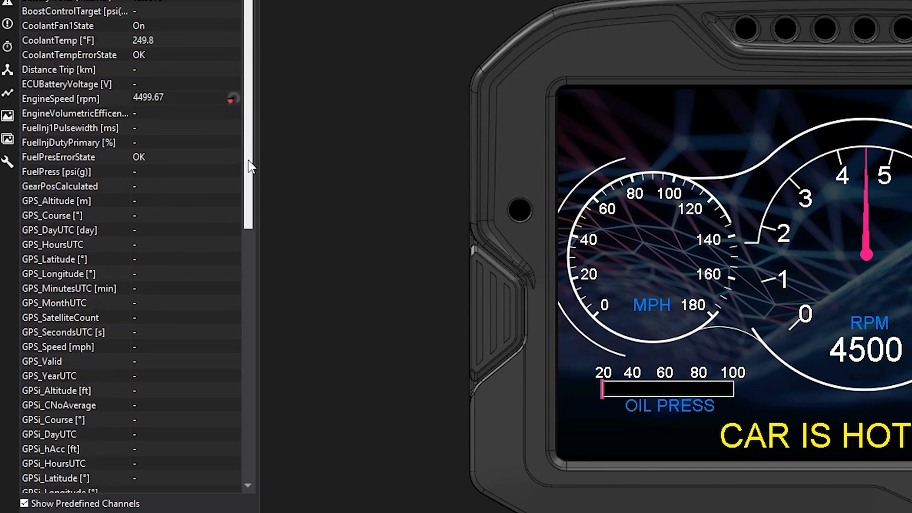
scroll(234, 249, down, 5)
scroll(234, 285, down, 5)
scroll(232, 306, down, 3)
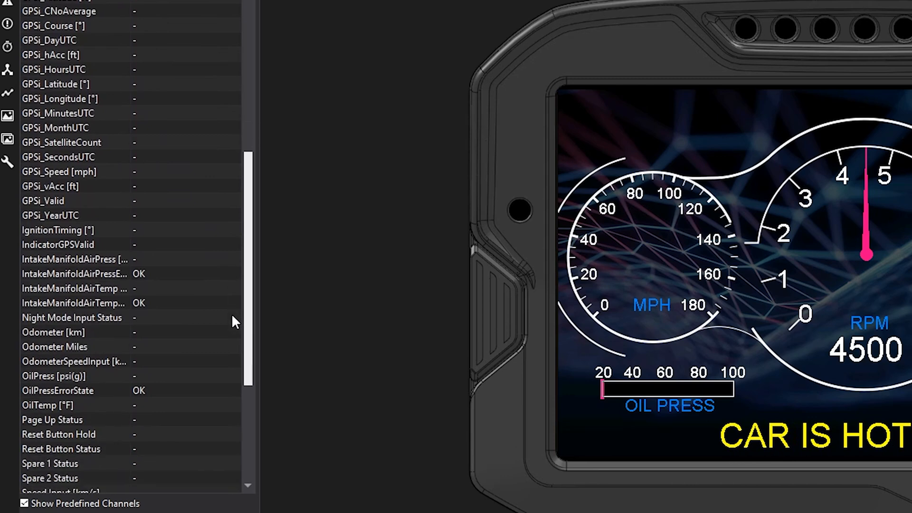
double_click(149, 376)
text(30)
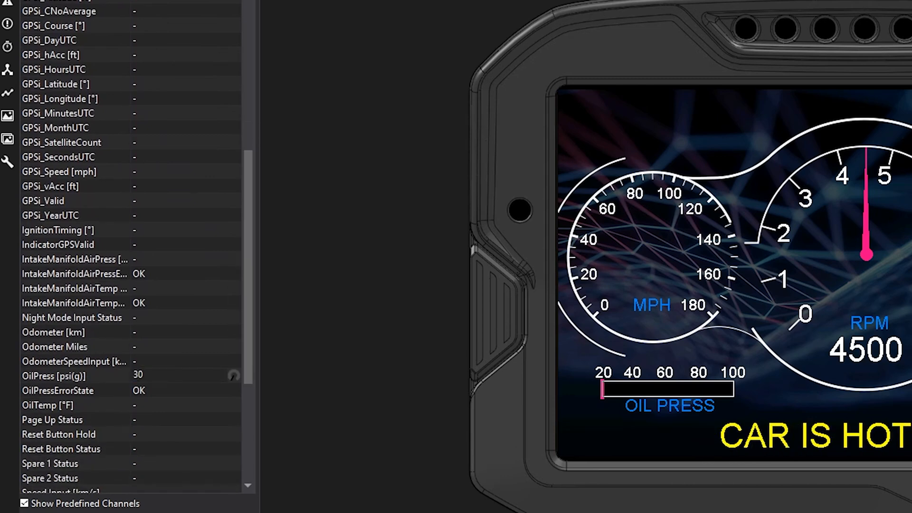
text(5)
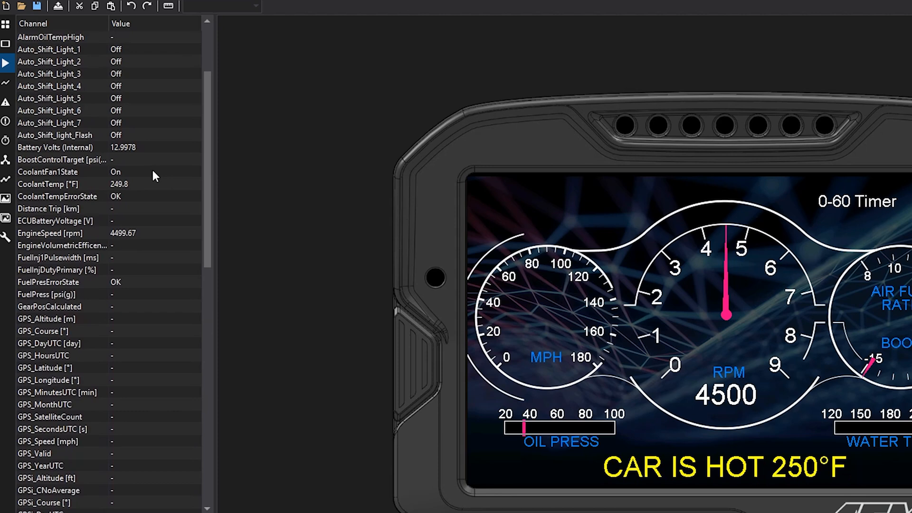
Step: Set simulated CoolantTemp to 200 °F, OilPress to 29 psi and EngineSpeed to 5500 rpm, triggering the low-oil-pressure alarm
click(142, 172)
click(141, 184)
text(200)
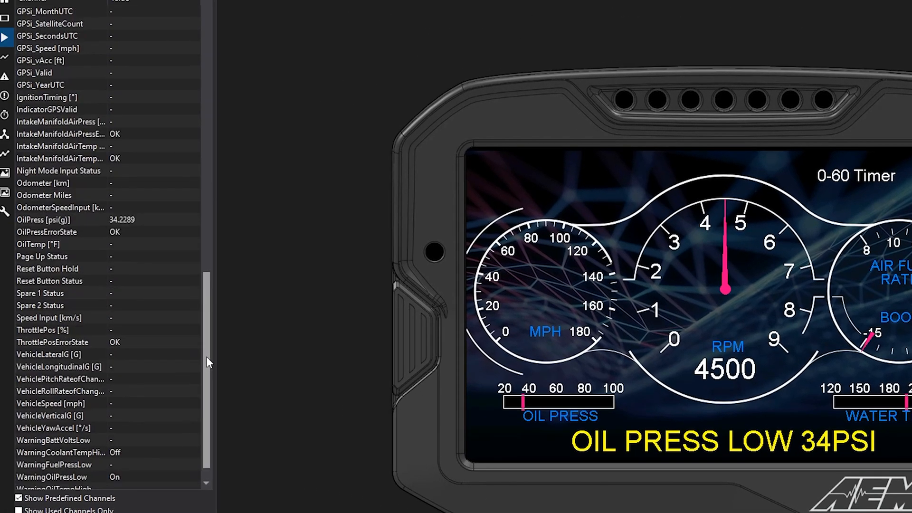
drag(206, 356, 206, 329)
click(143, 268)
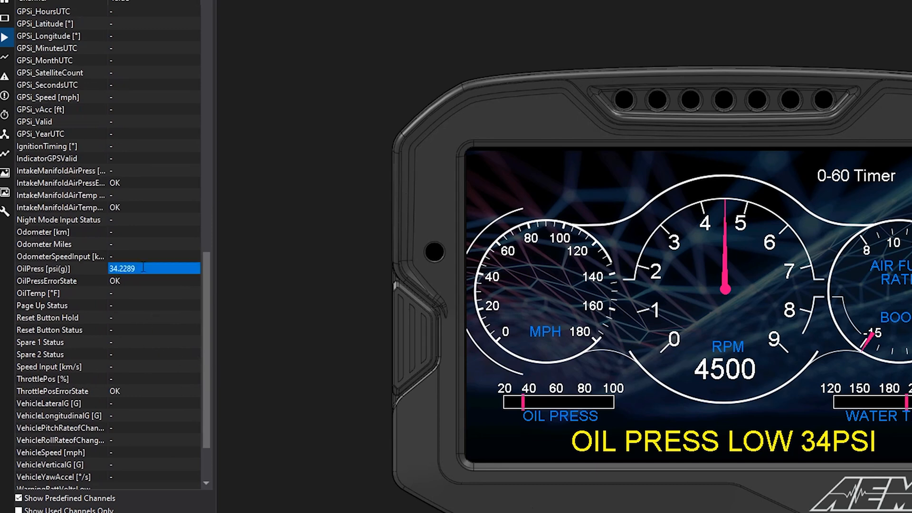
text(29)
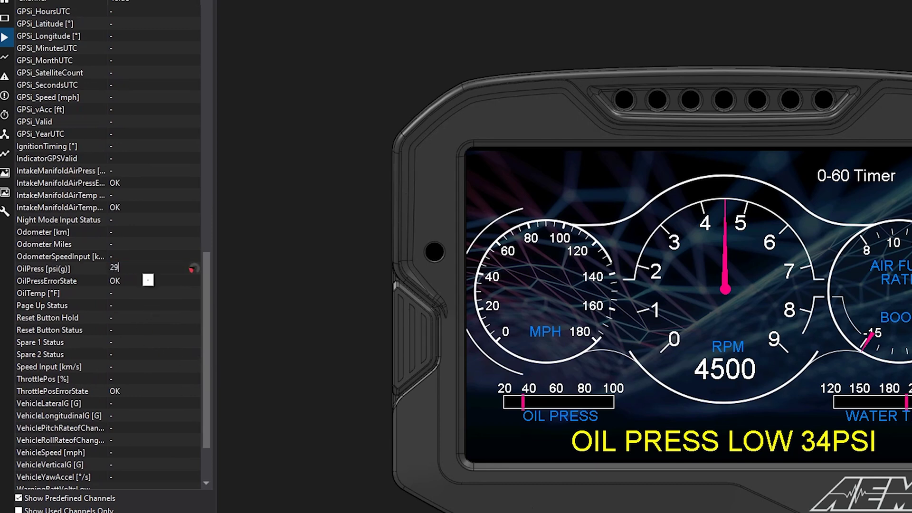
key(Return)
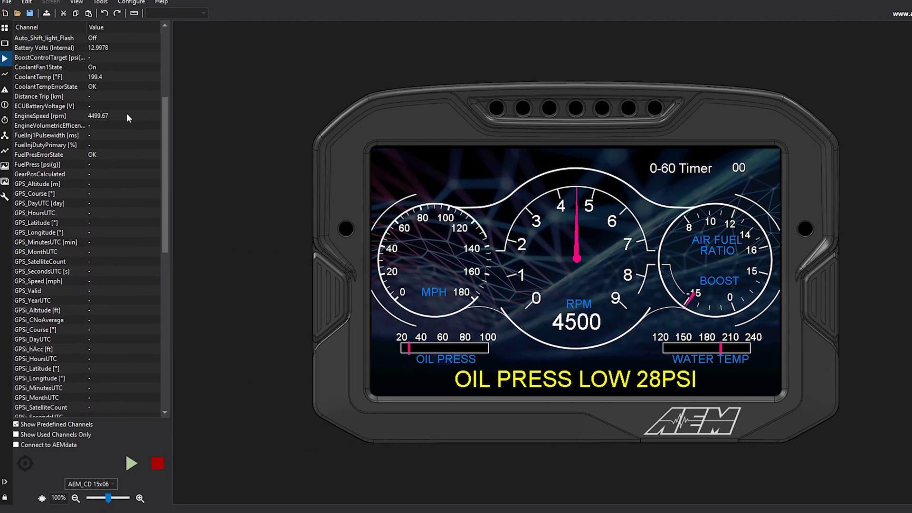
double_click(125, 116)
text(5500)
key(Return)
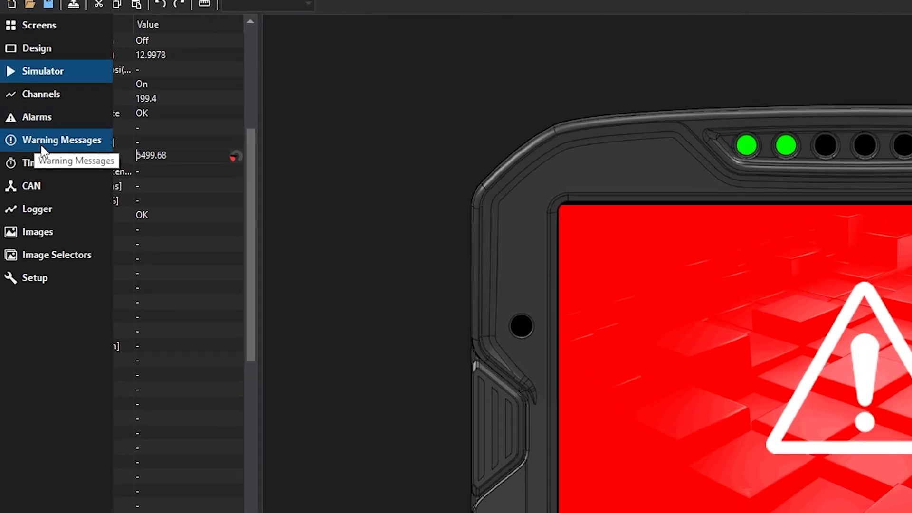
Step: Expand the sidebar and open the alarm settings while the dash shows OIL PRESS LOW 28PSI
click(34, 162)
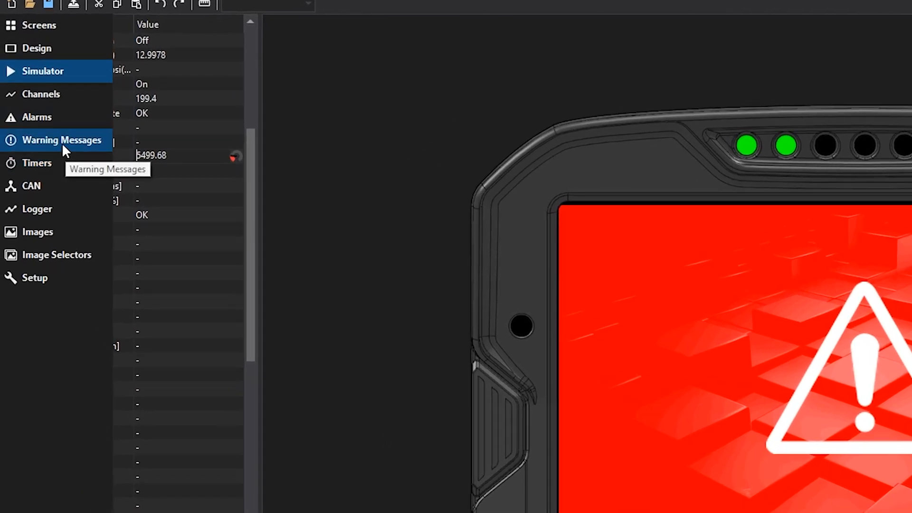
click(61, 121)
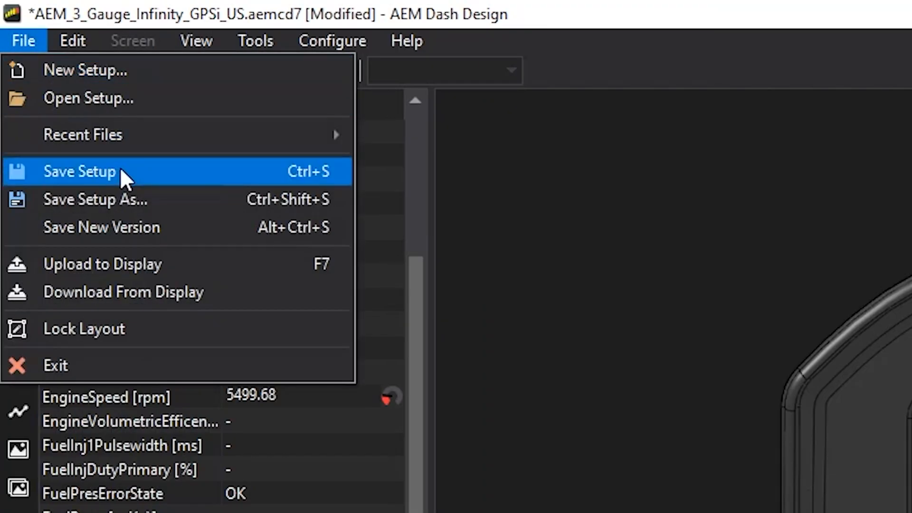
Step: Save the AEM_3_Gauge_Infinity_GPSi_US dash setup via File > Save Setup
click(125, 176)
click(24, 41)
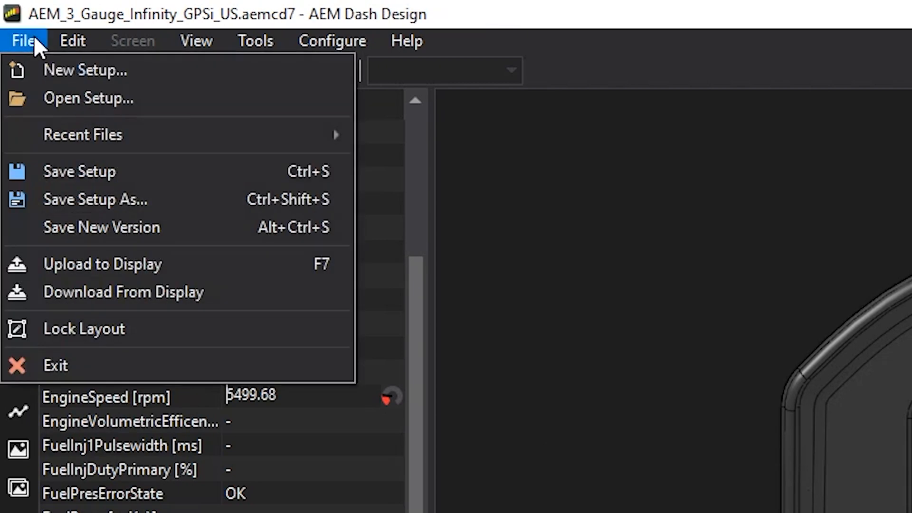
click(105, 262)
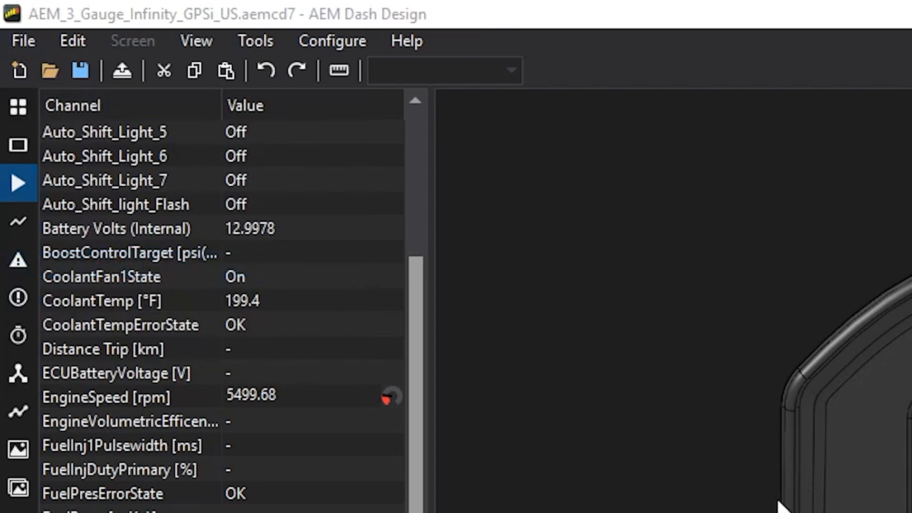